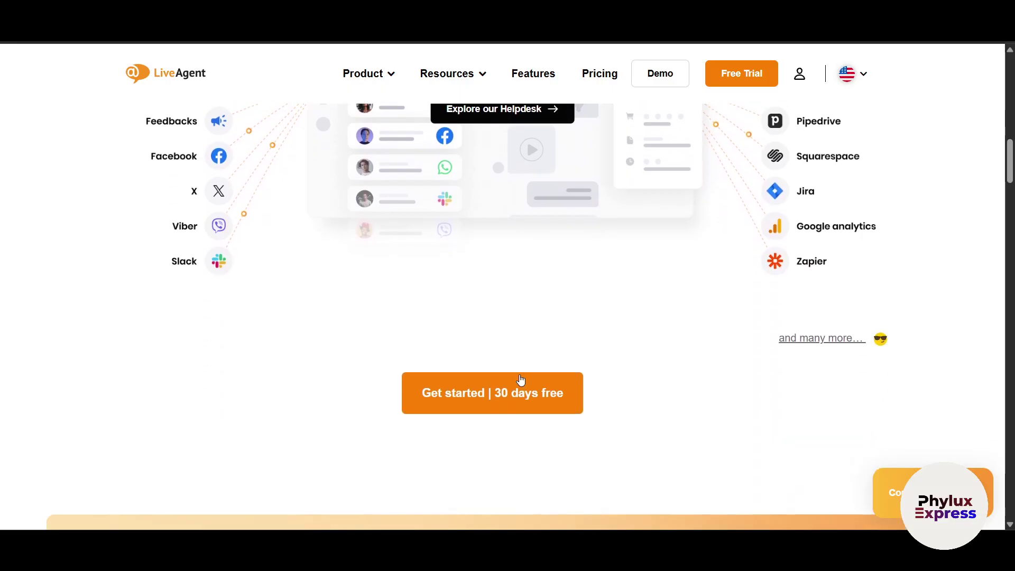
- Scroll through the LiveAgent homepage's multi-channel, chatbot and call-center sections
scroll(520, 379, down, 3)
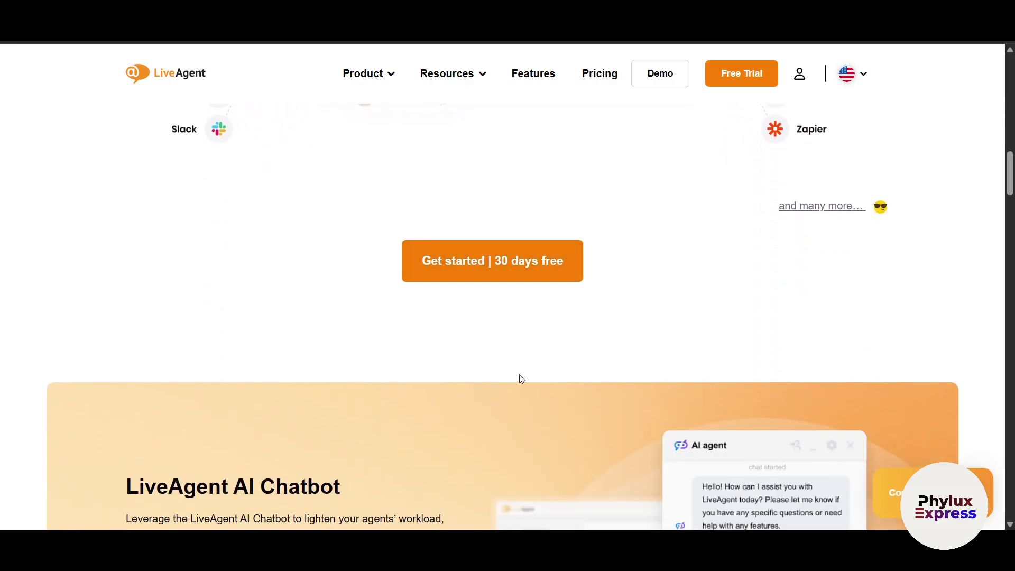
scroll(521, 379, down, 3)
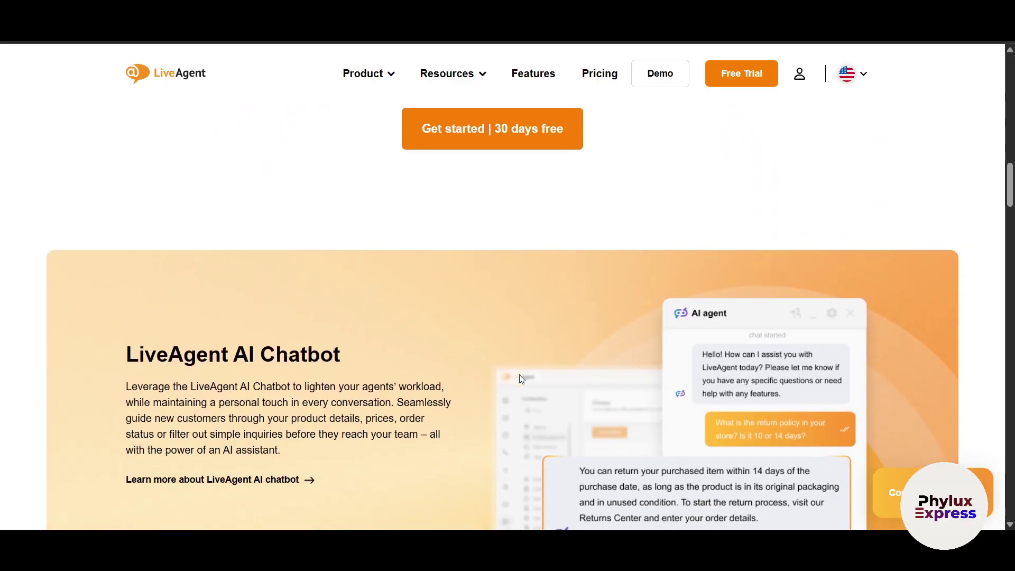
scroll(519, 376, down, 3)
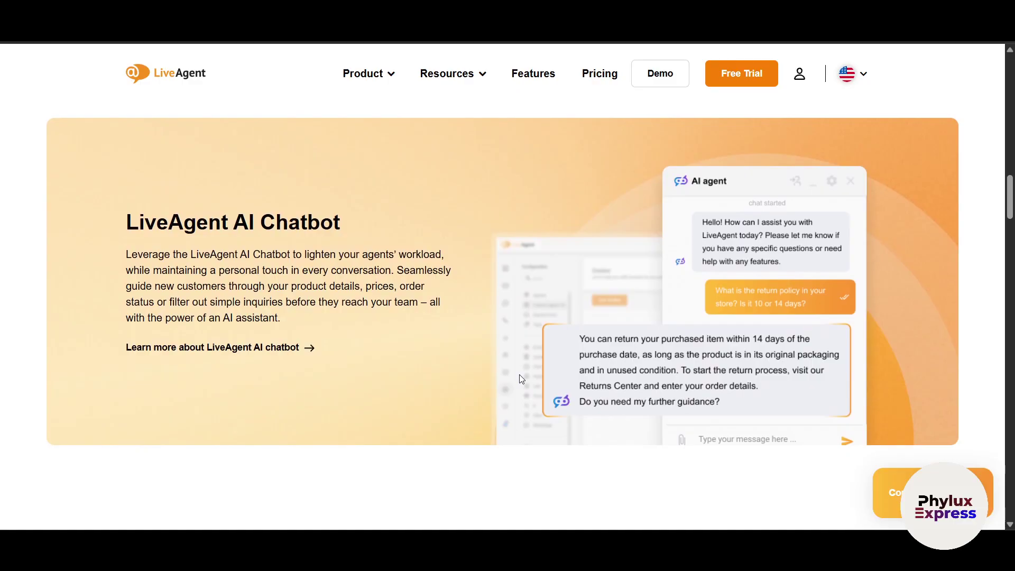
scroll(519, 374, down, 10)
scroll(519, 375, down, 3)
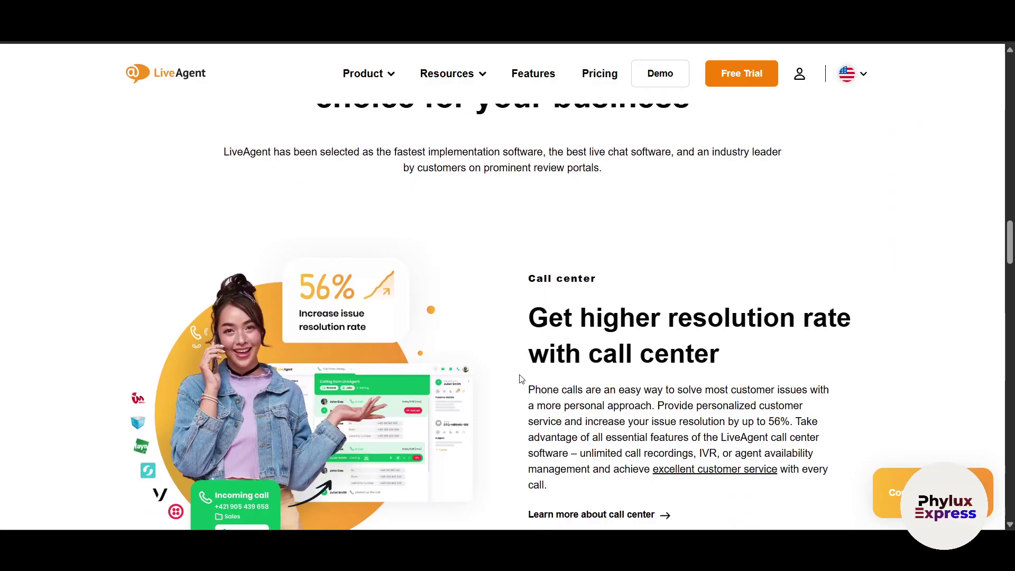
scroll(523, 378, up, 15)
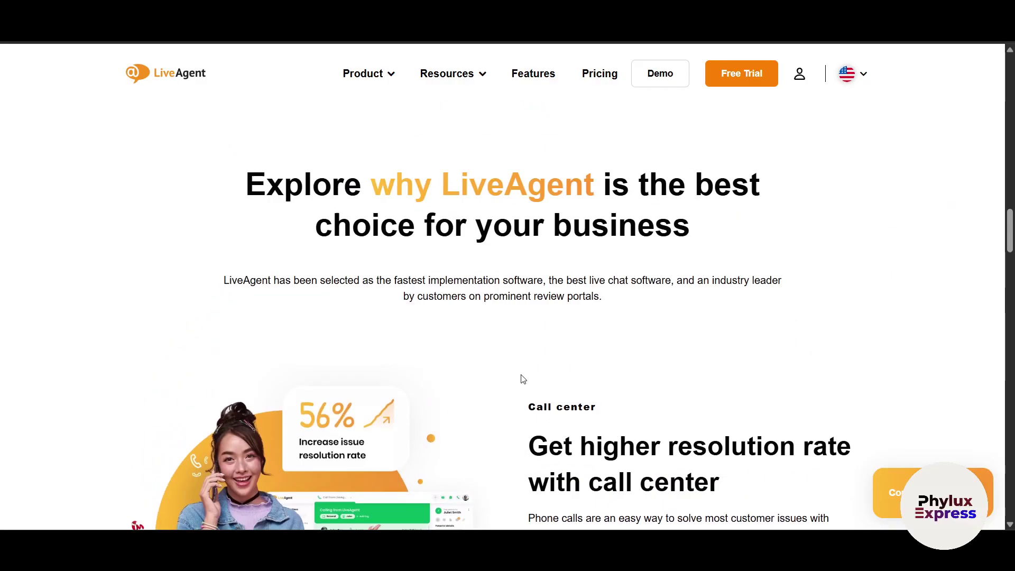
scroll(522, 375, up, 10)
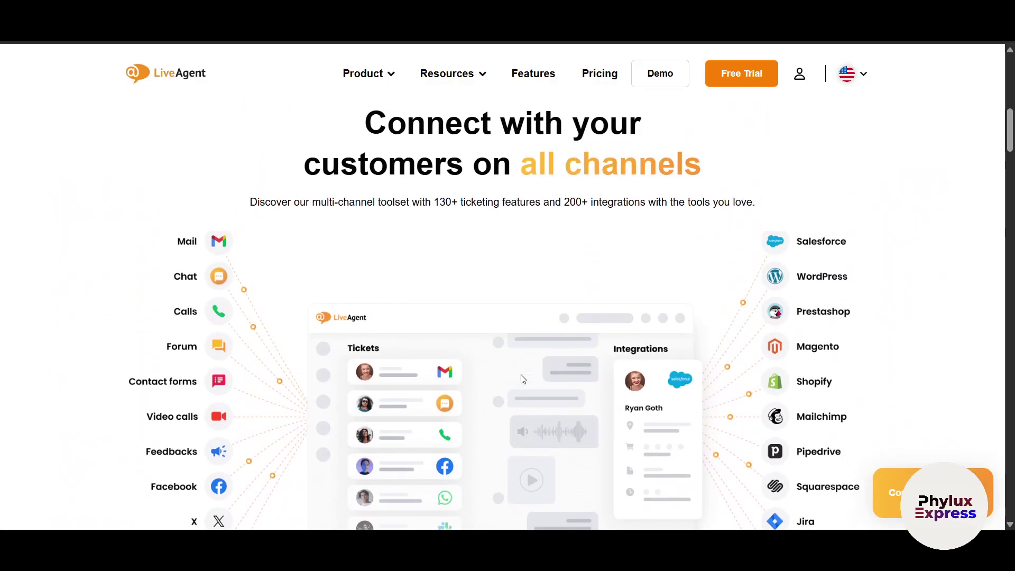
- Go back to the Google results, reopen the LiveAgent site and go to its Pricing page
key(alt+Left)
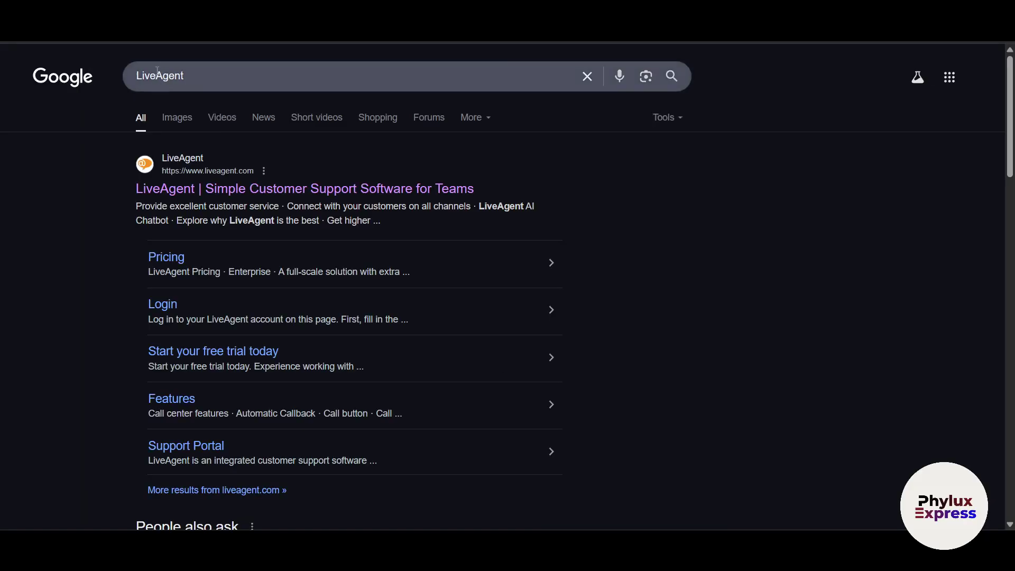
click(302, 188)
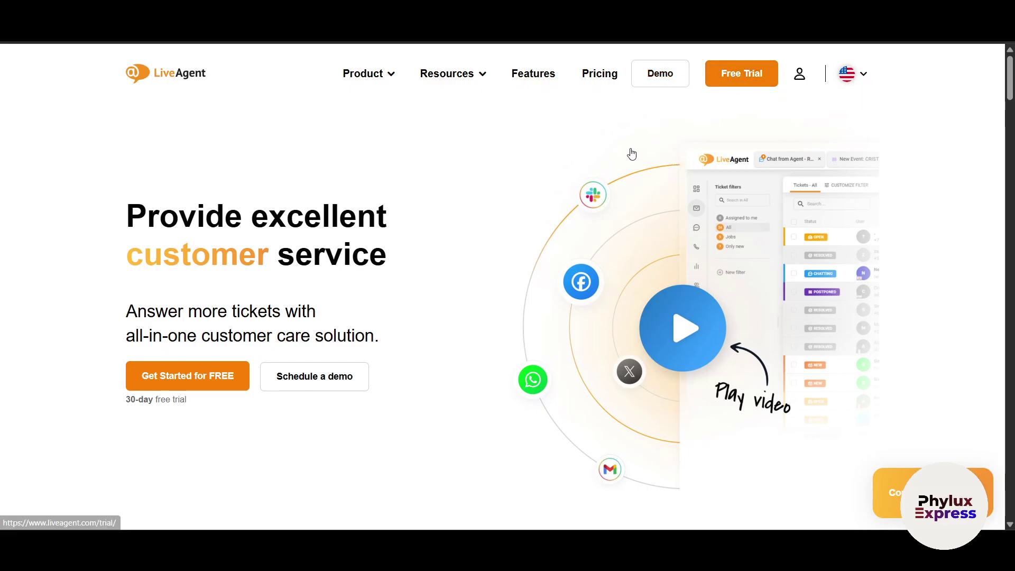
click(590, 78)
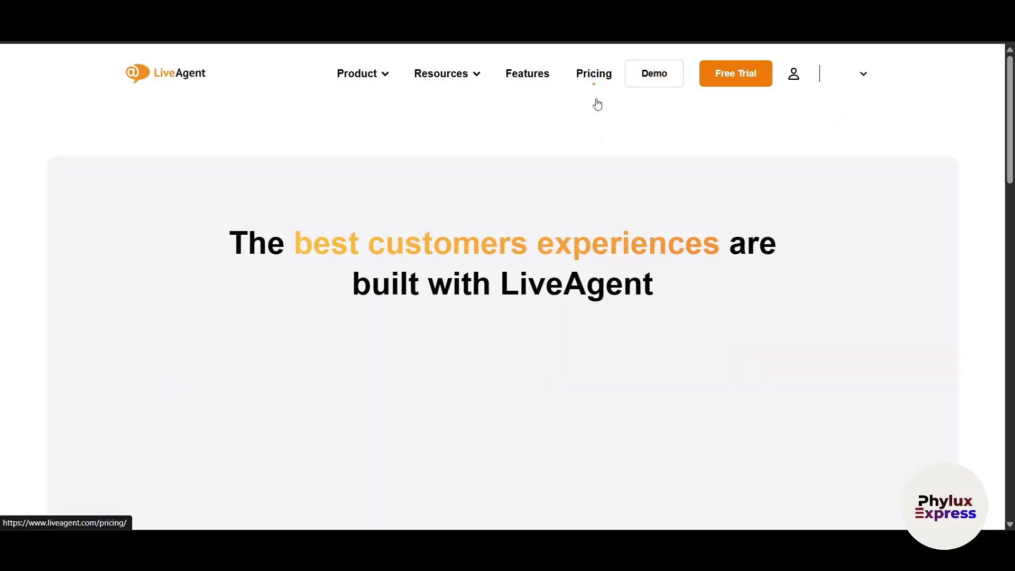
- Scroll the pricing page and set the ticketing price comparison to 10 agents
scroll(867, 333, down, 3)
scroll(870, 339, down, 1)
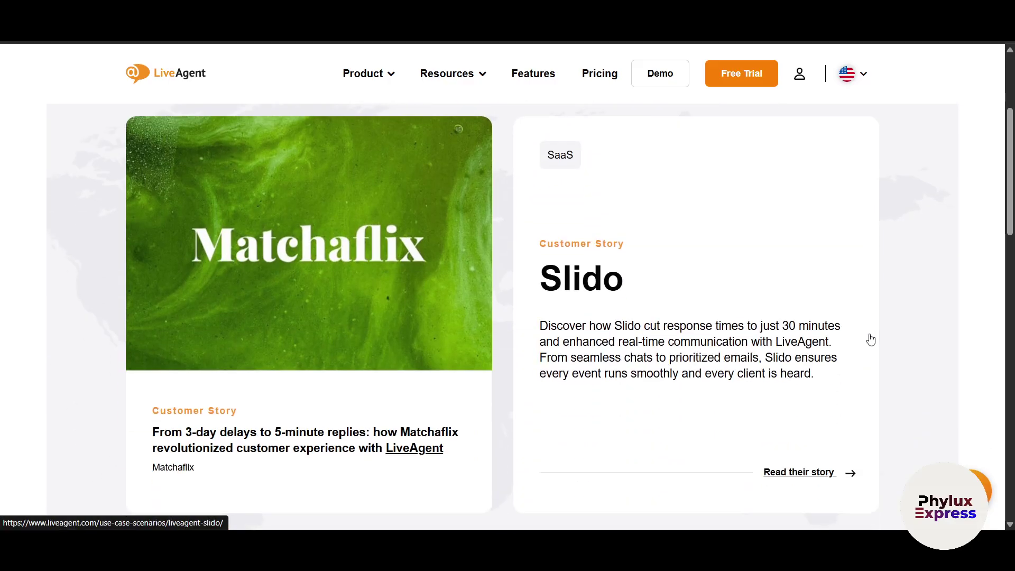
scroll(870, 340, up, 3)
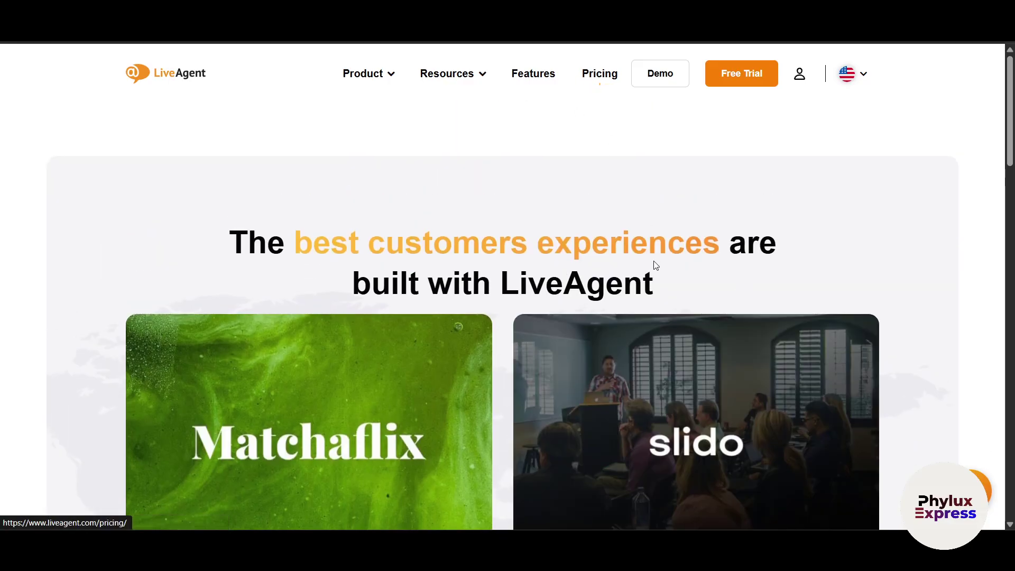
scroll(370, 360, down, 2)
scroll(370, 360, down, 3)
scroll(605, 442, down, 8)
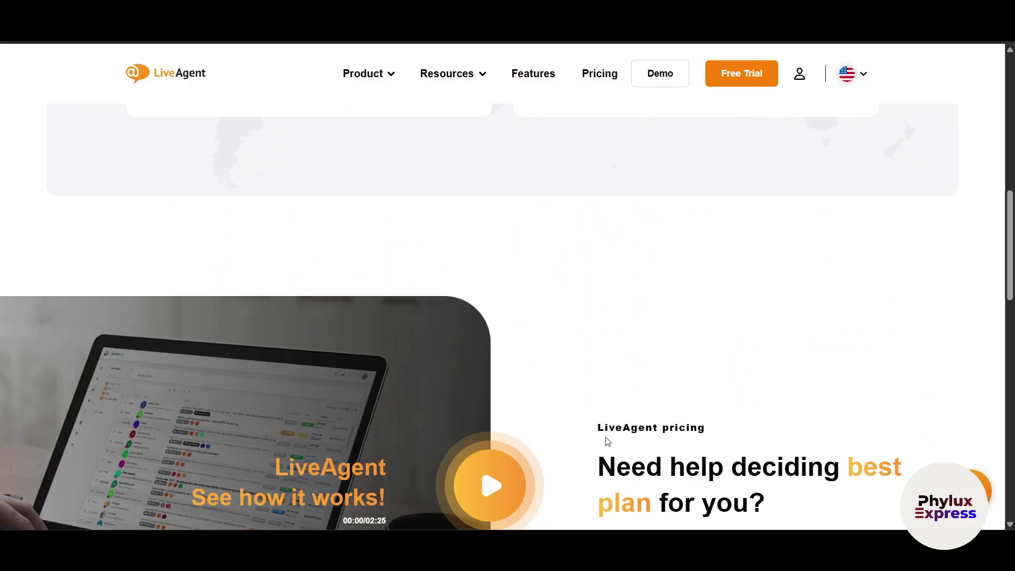
scroll(616, 434, down, 5)
click(597, 77)
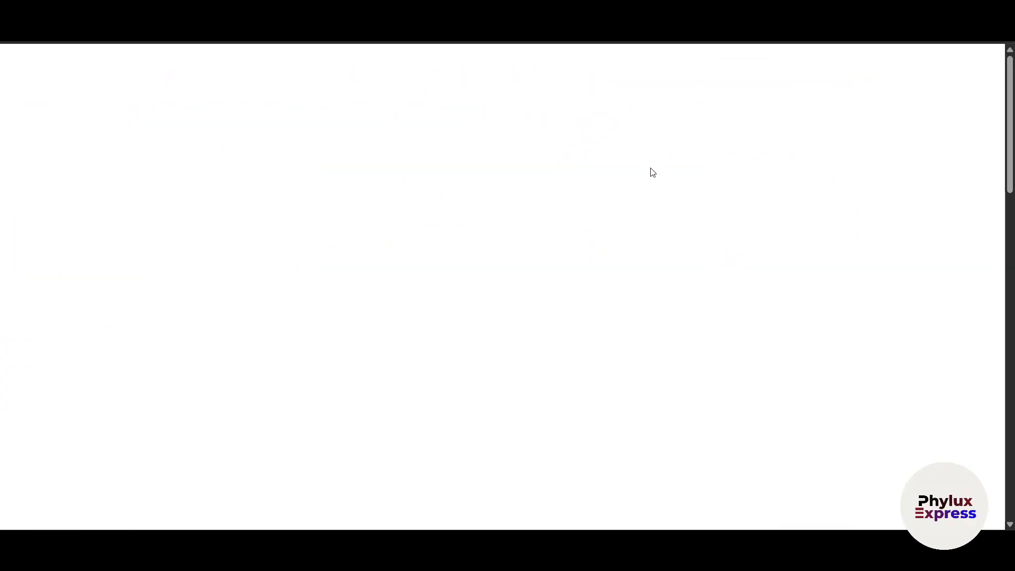
scroll(426, 366, down, 15)
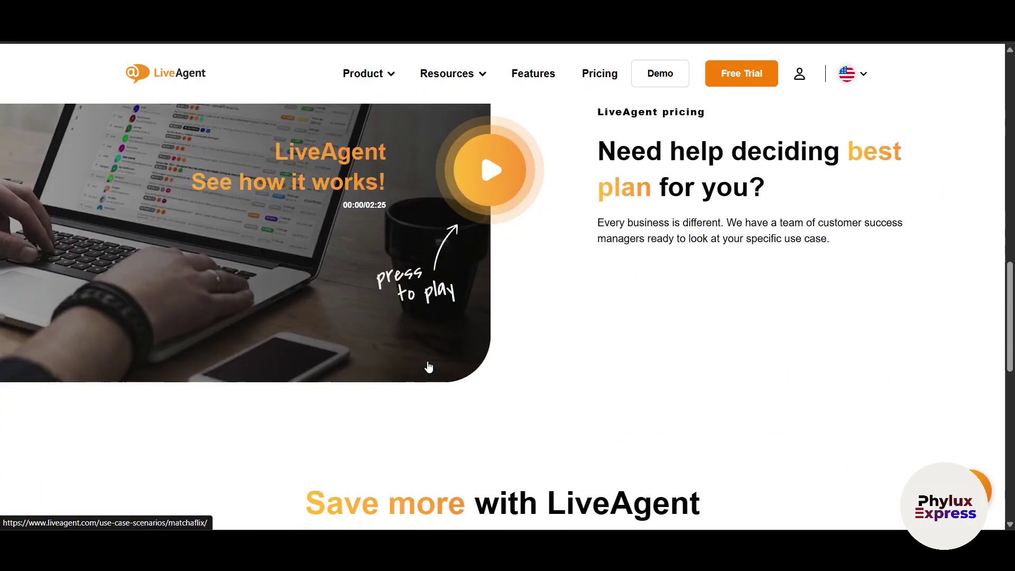
scroll(428, 365, down, 2)
scroll(428, 365, up, 8)
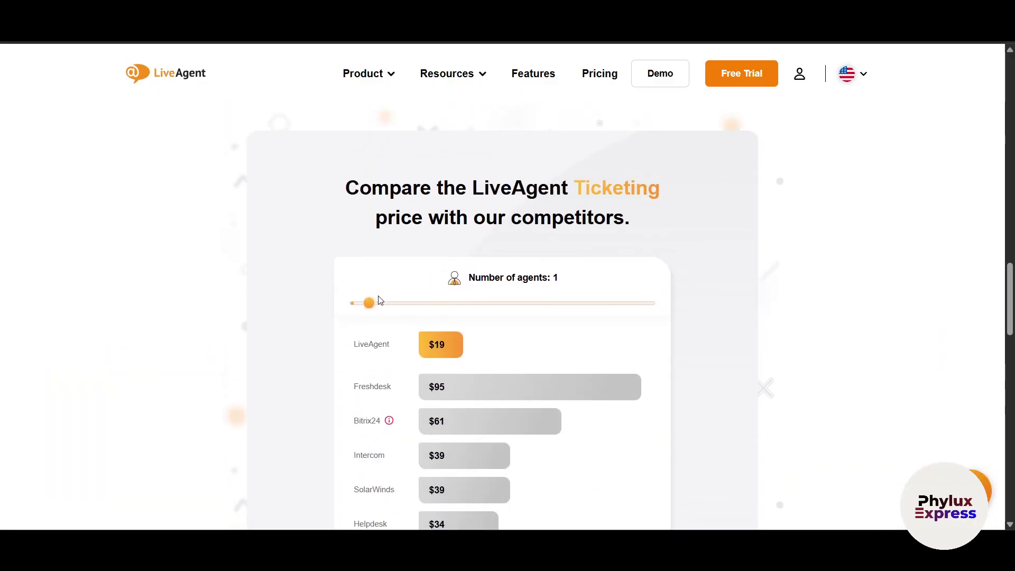
drag(371, 305, 392, 314)
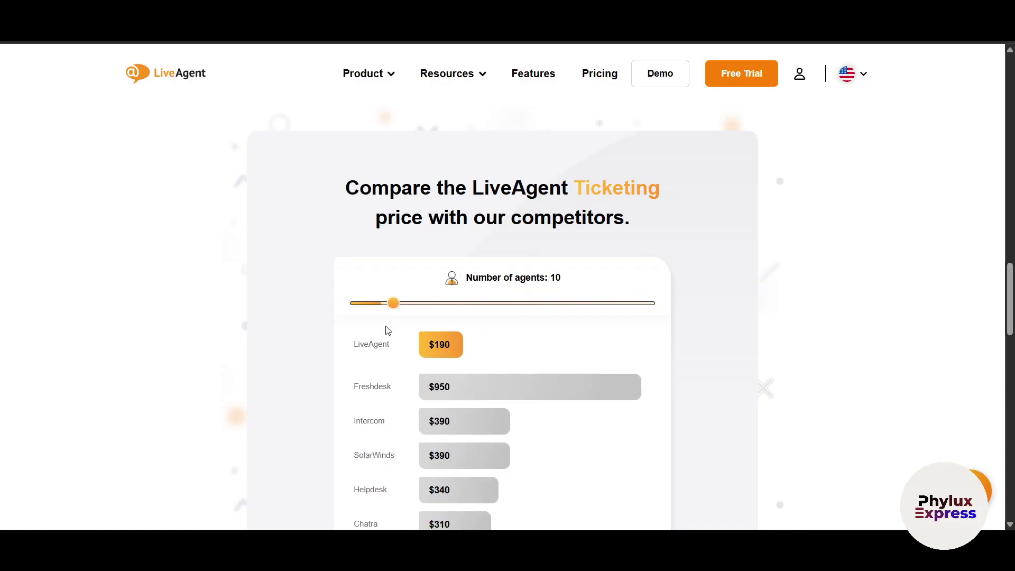
- Raise the agent count further and review the updated competitor prices, such as Front and Desk.com
scroll(381, 407, down, 3)
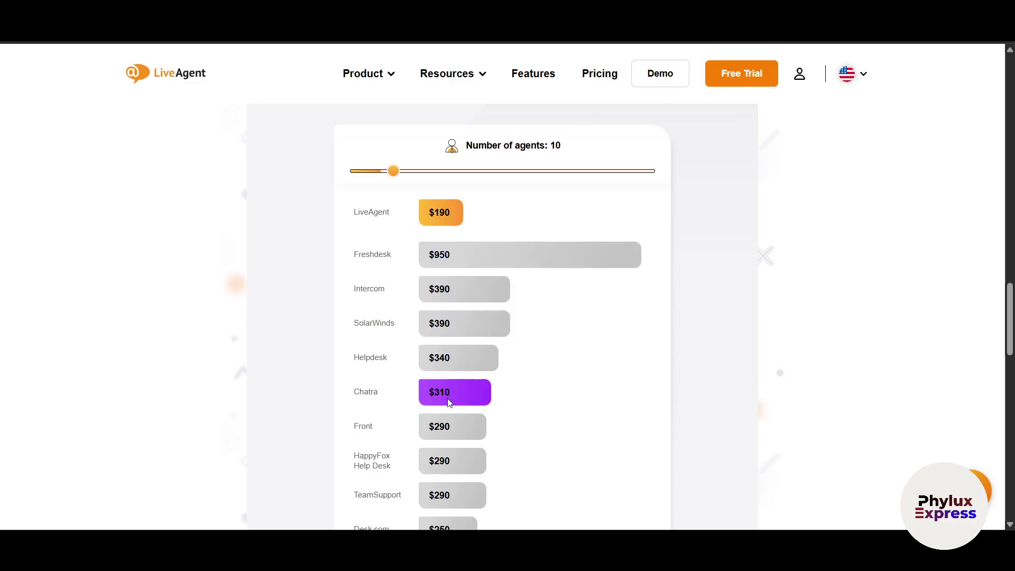
scroll(438, 392, down, 1)
scroll(438, 393, down, 4)
scroll(512, 347, up, 6)
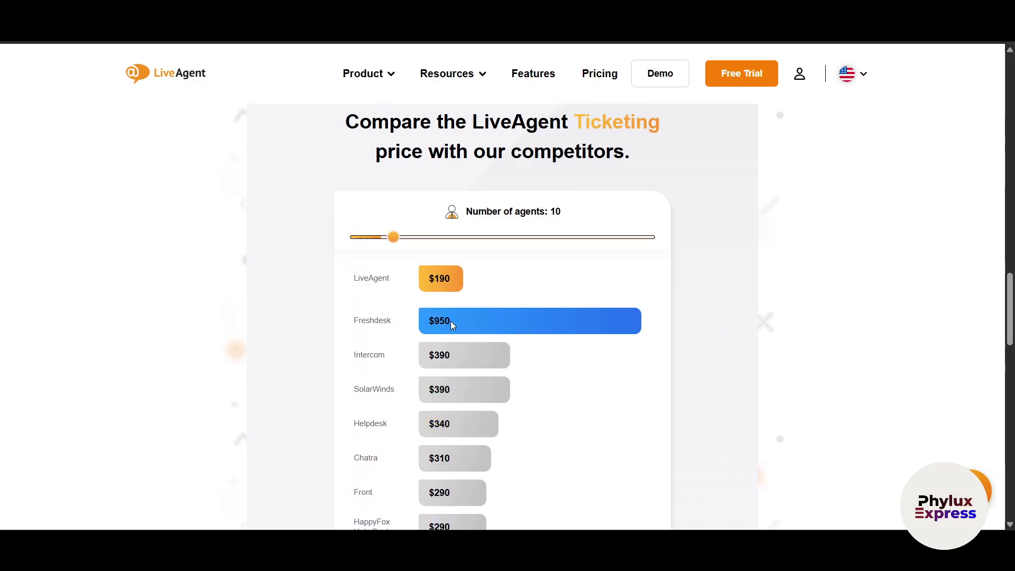
mouse_move(393, 237)
mouse_down()
mouse_move(664, 236)
mouse_move(363, 249)
mouse_move(415, 245)
mouse_move(400, 238)
mouse_up()
scroll(544, 420, down, 9)
scroll(524, 315, up, 2)
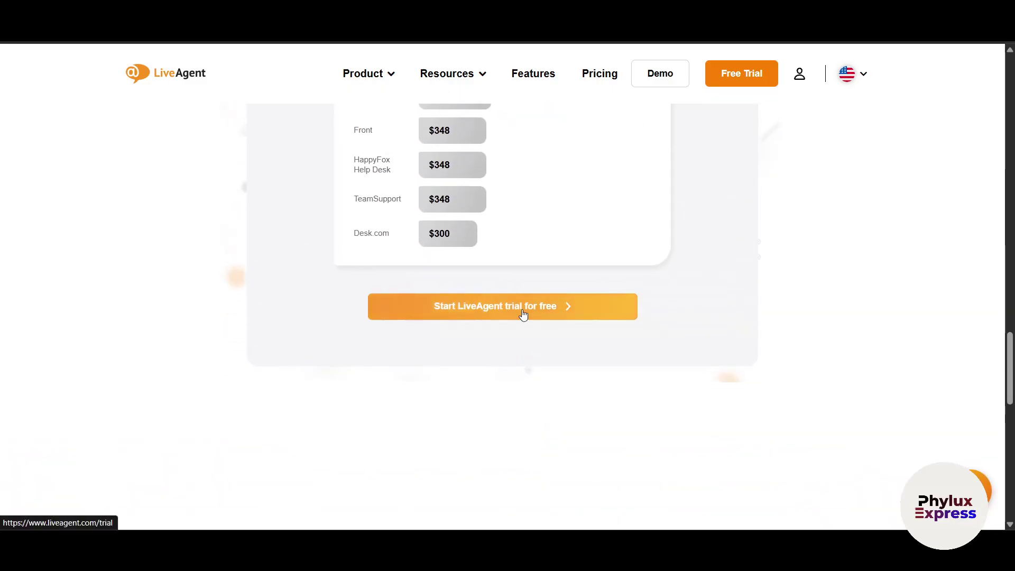
- On the free-trial sign-up form, enter the full name, contact e-mail and company name 'phyluxexpress'
click(549, 316)
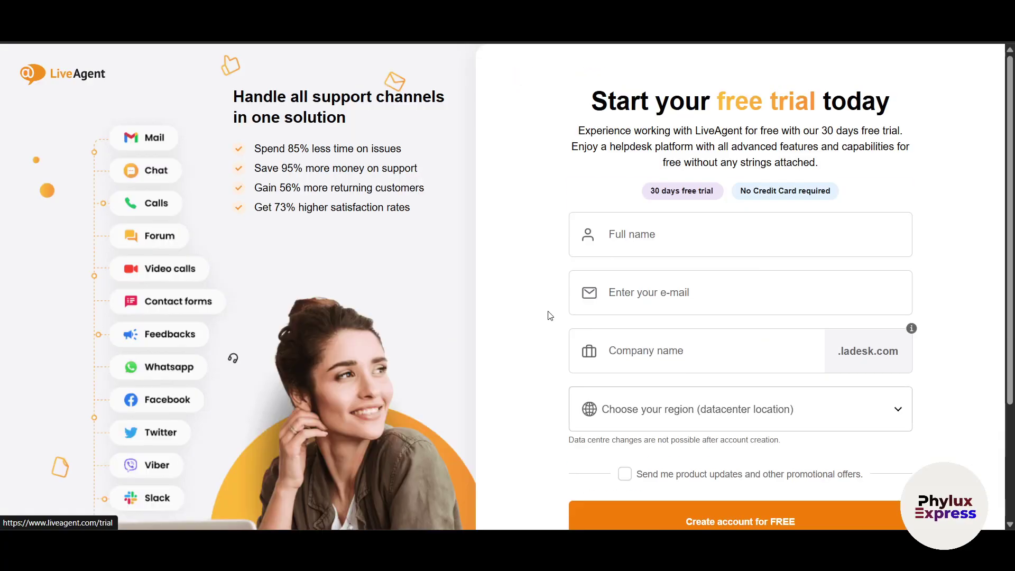
scroll(679, 347, down, 1)
scroll(636, 221, up, 1)
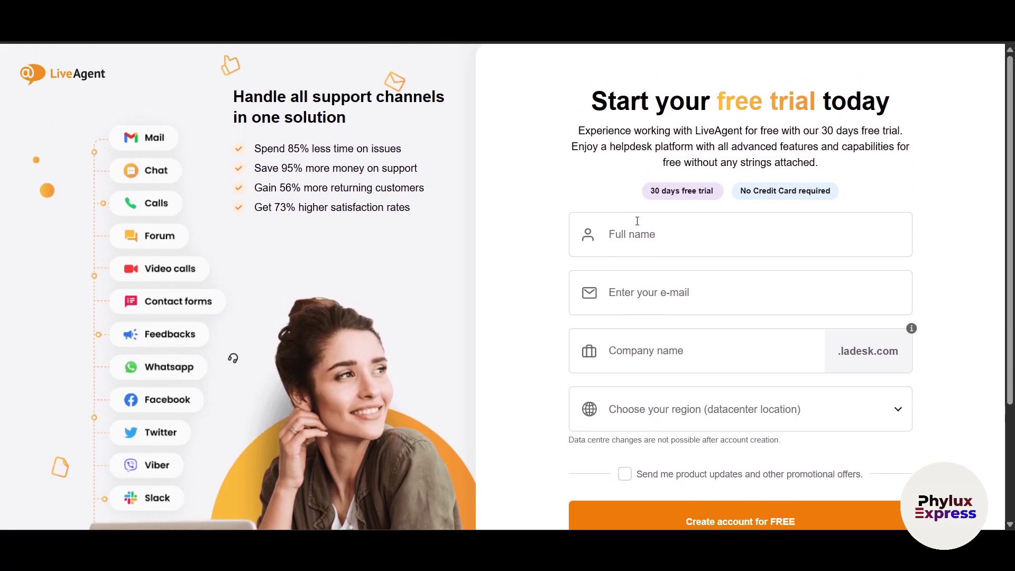
click(643, 233)
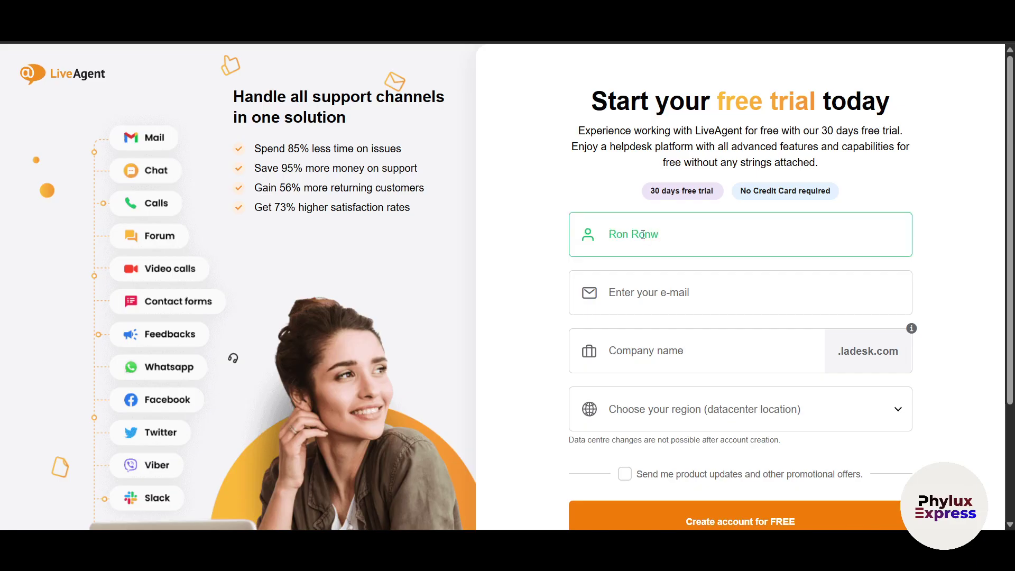
key(Tab)
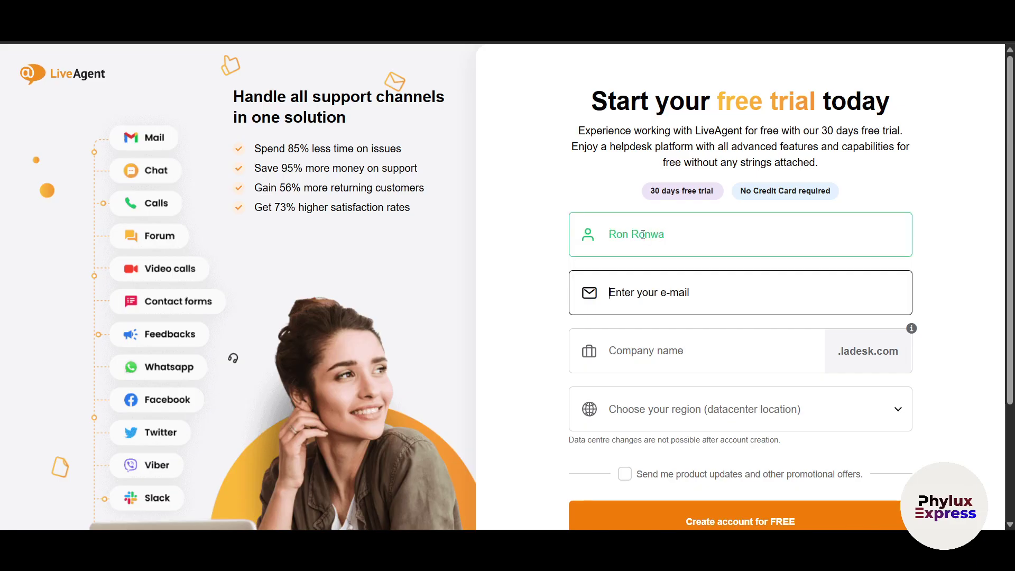
key(ctrl+v)
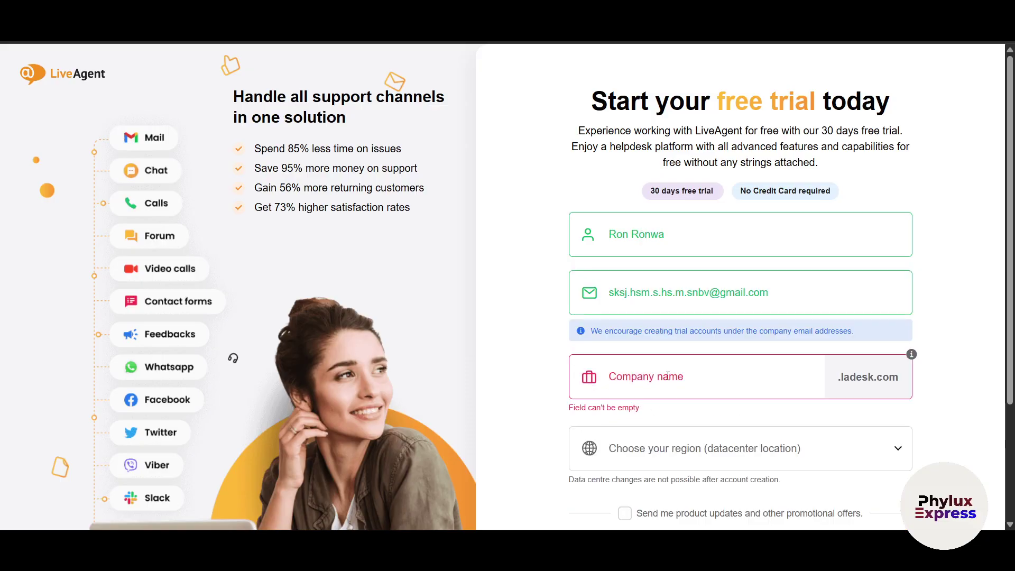
text(phylux)
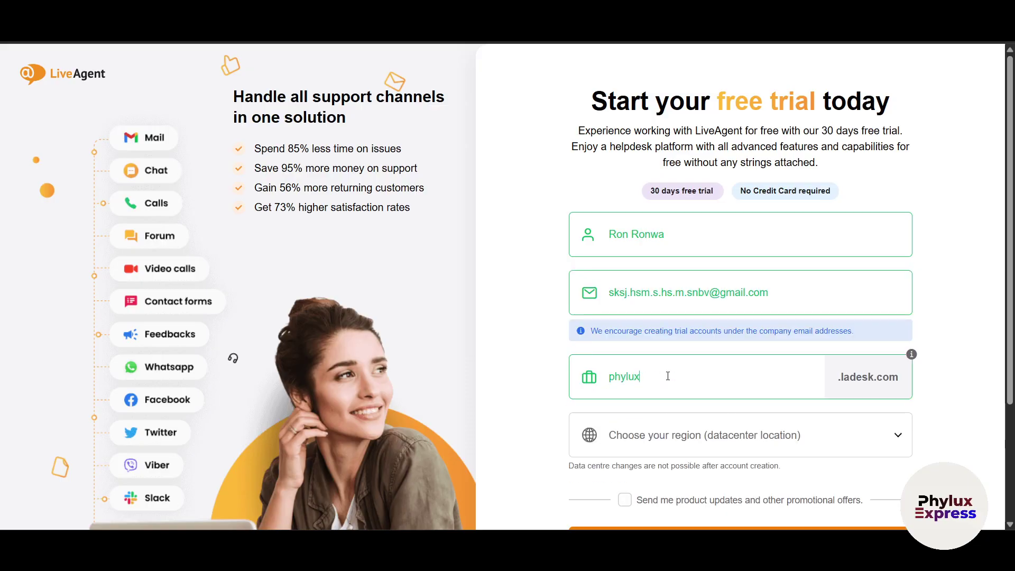
text(express)
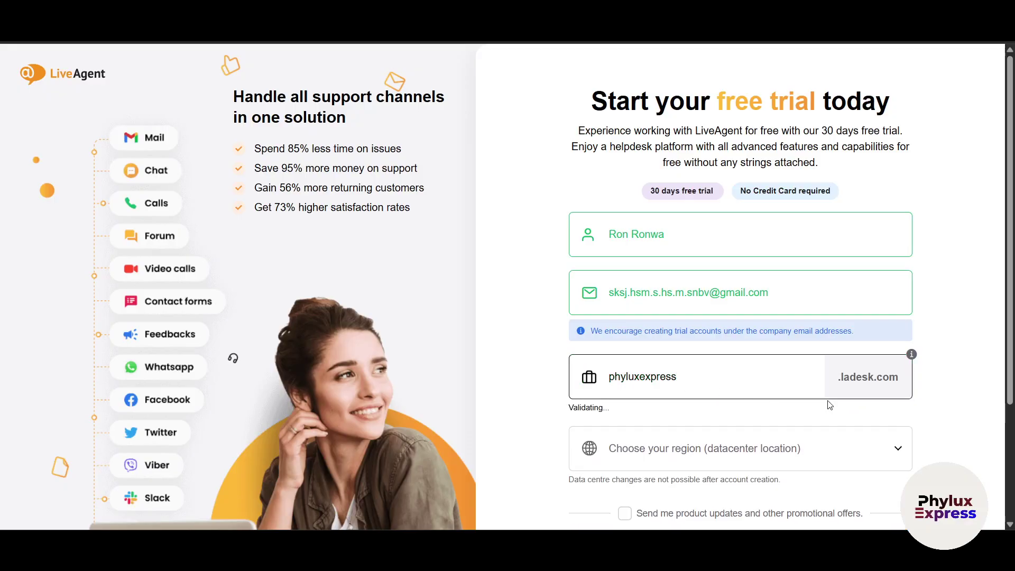
- Choose the Asia & Pacific (SG) datacenter region and submit the sign-up form
click(793, 435)
scroll(921, 442, down, 3)
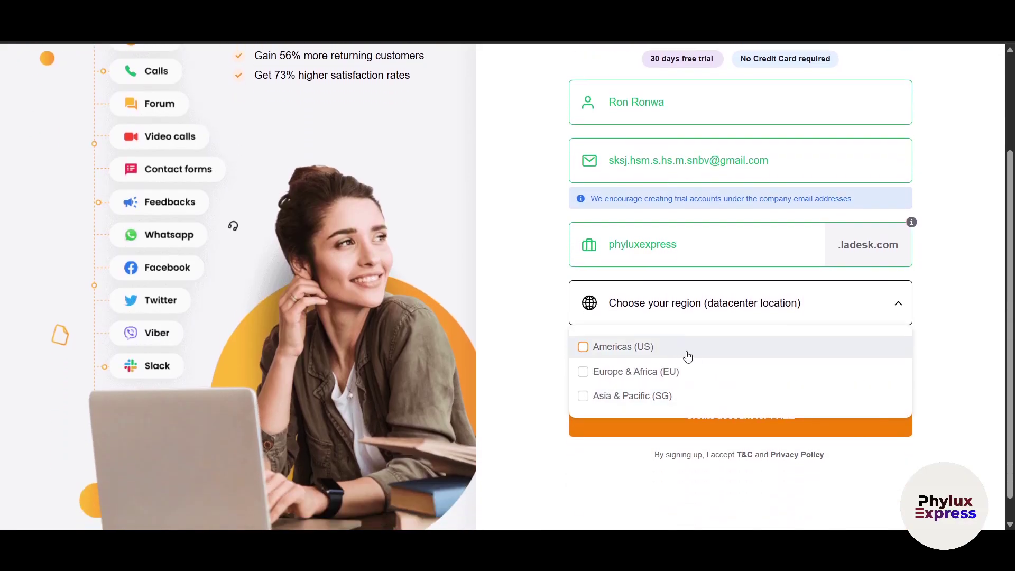
click(607, 396)
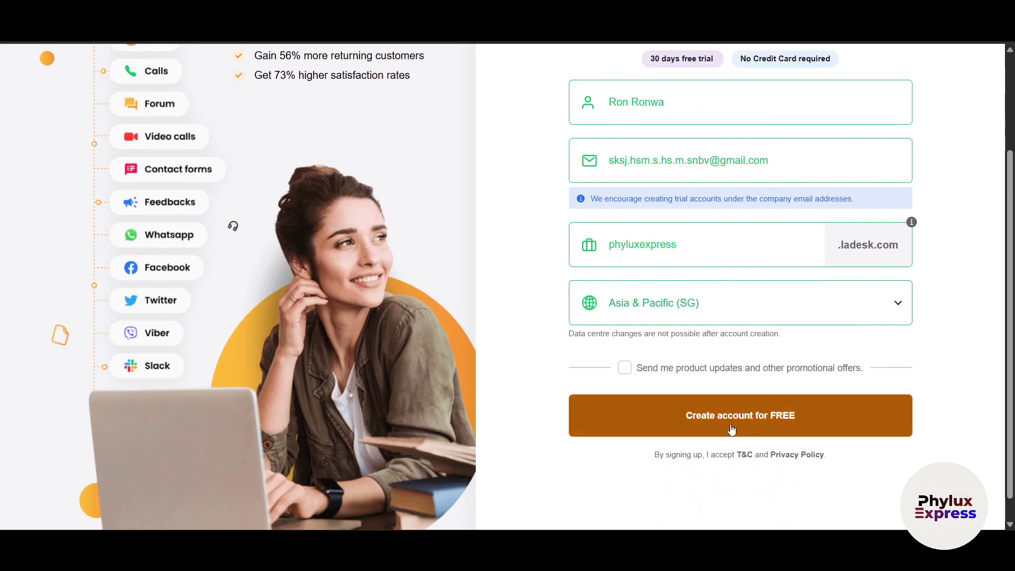
click(725, 304)
click(956, 388)
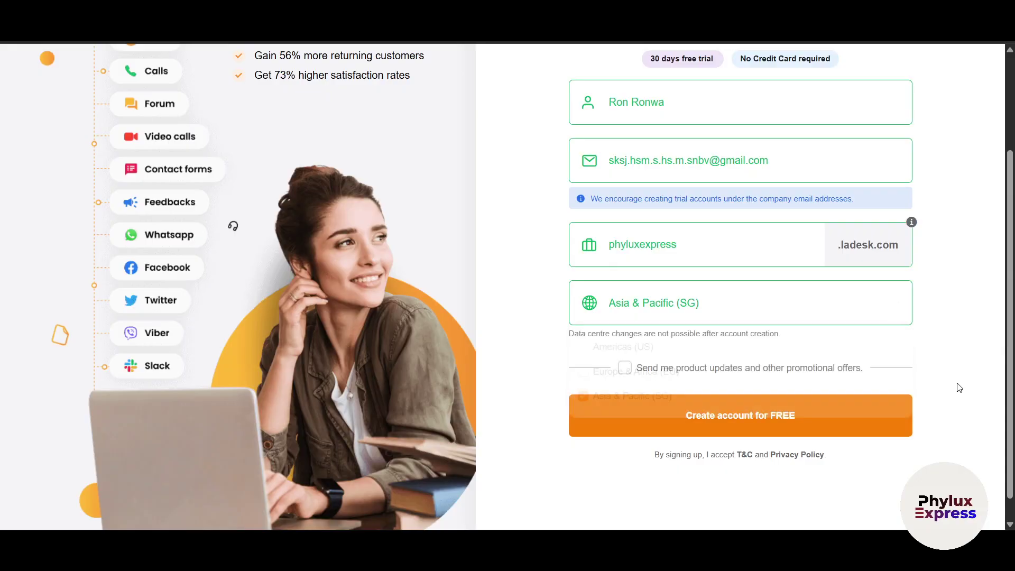
click(638, 418)
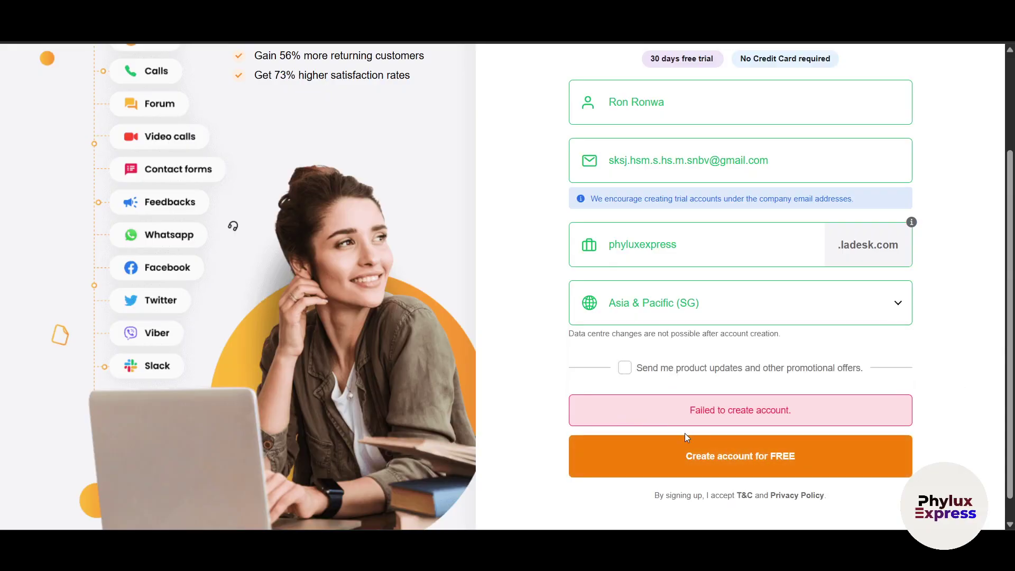
- Scroll the Getting started checklist, which shows 3 of 10 onboarding tasks completed
scroll(827, 462, up, 3)
scroll(833, 357, down, 3)
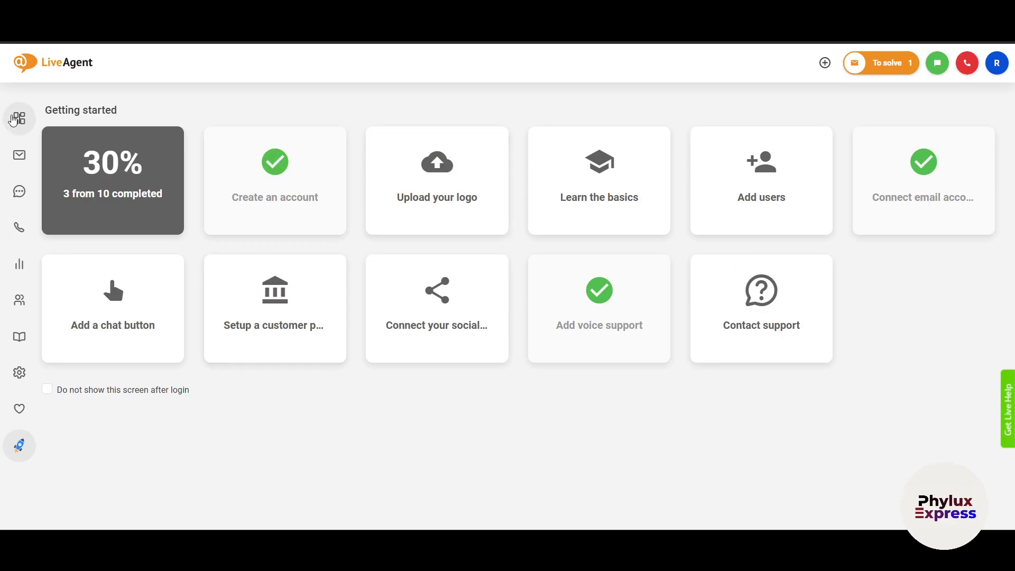
- Open the Dashboard, switch between the My Work Report and Departments panels, and scroll My stats
click(14, 118)
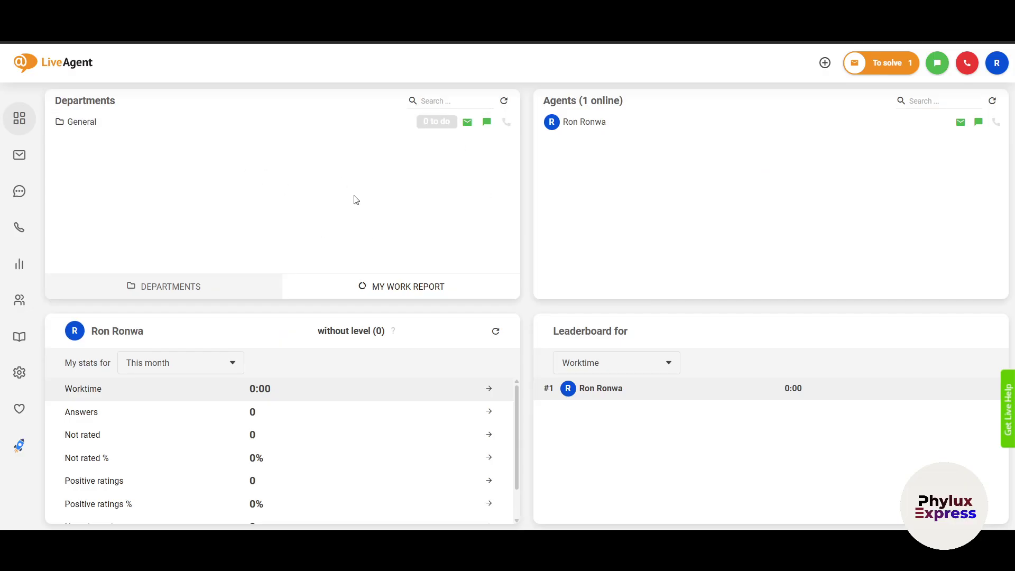
click(394, 290)
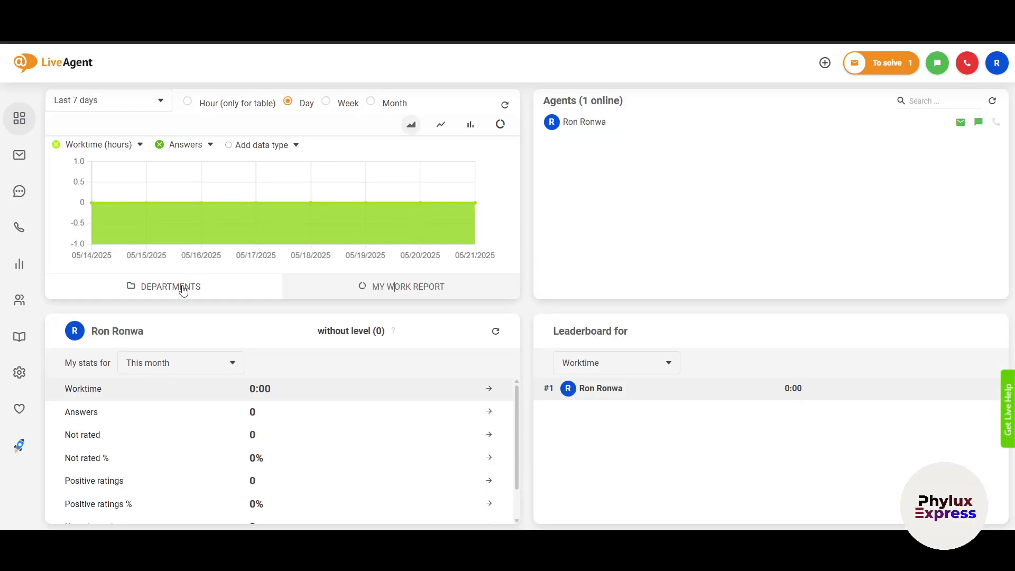
click(189, 286)
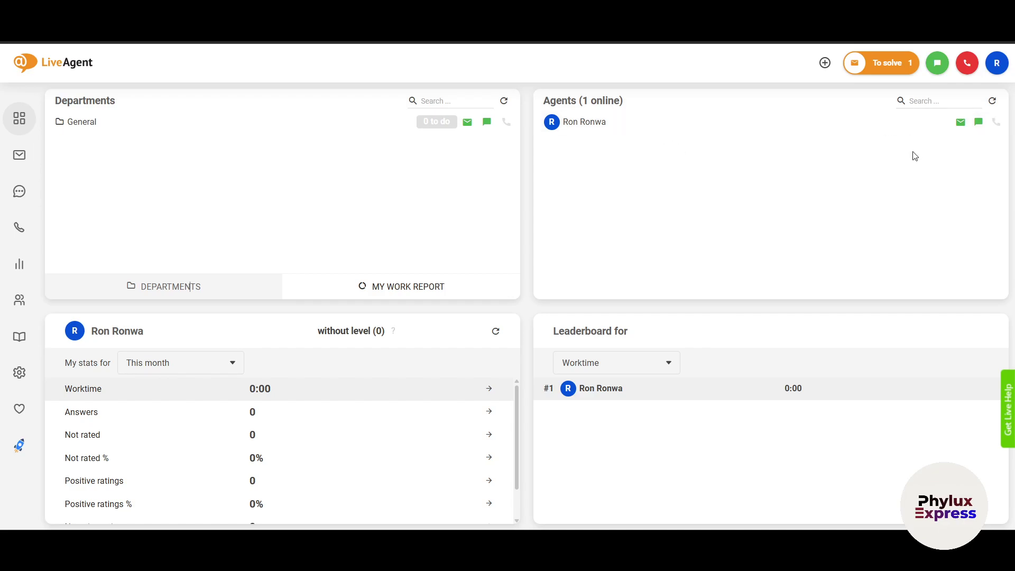
scroll(252, 412, down, 1)
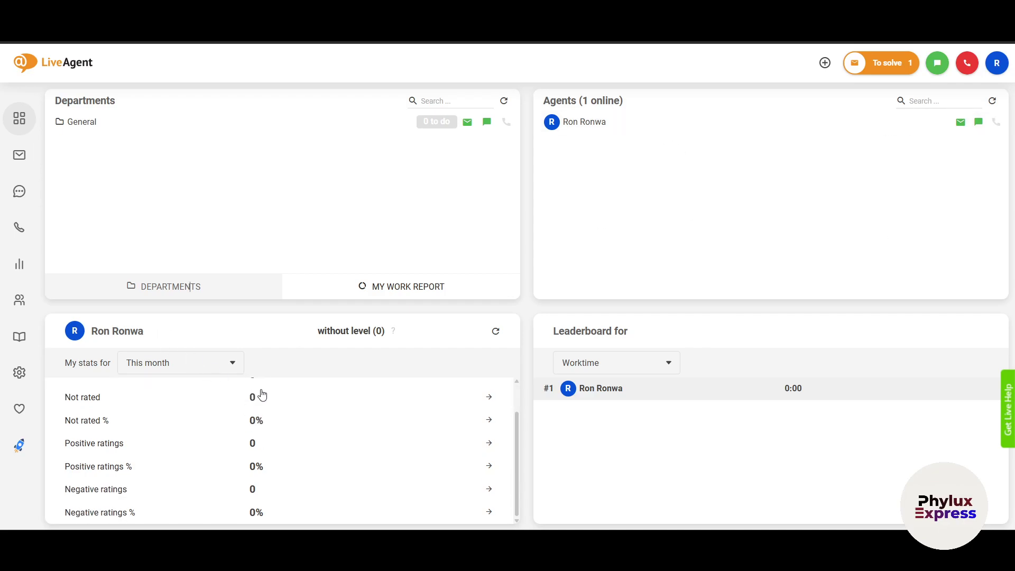
scroll(260, 429, up, 1)
scroll(260, 429, down, 1)
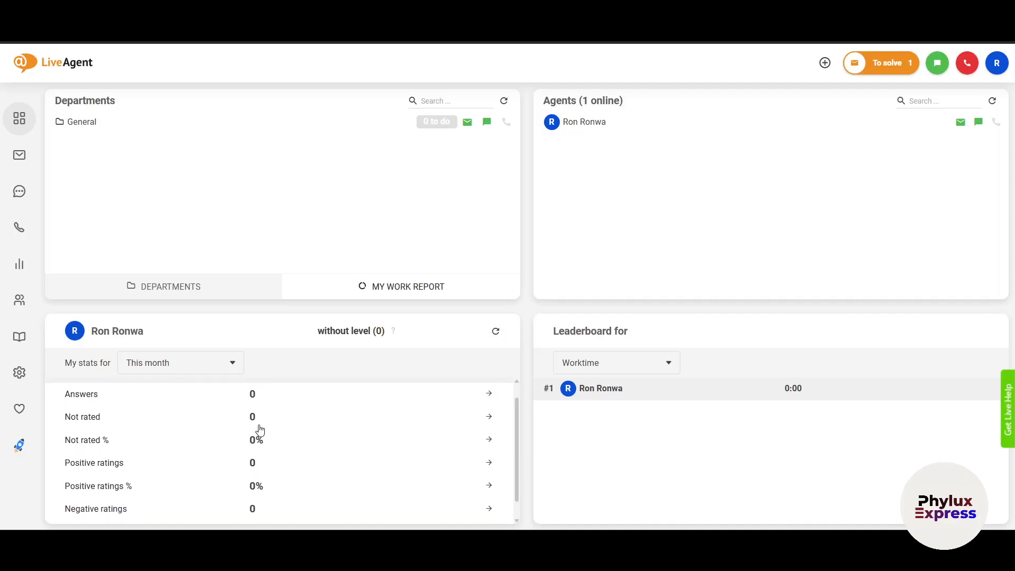
scroll(260, 429, down, 1)
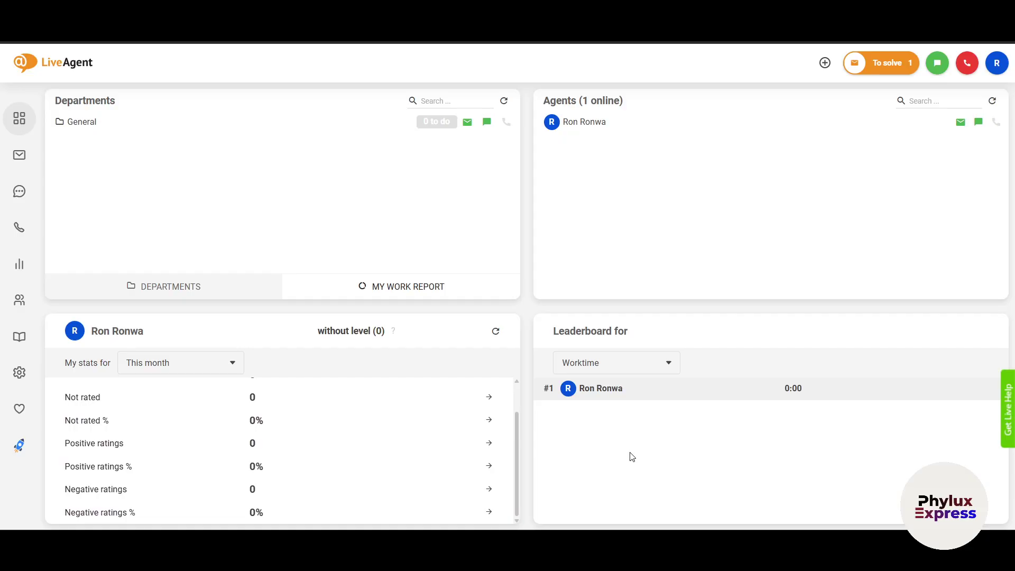
- Open Tickets, where both the Assigned to me and All filters show 0
click(19, 157)
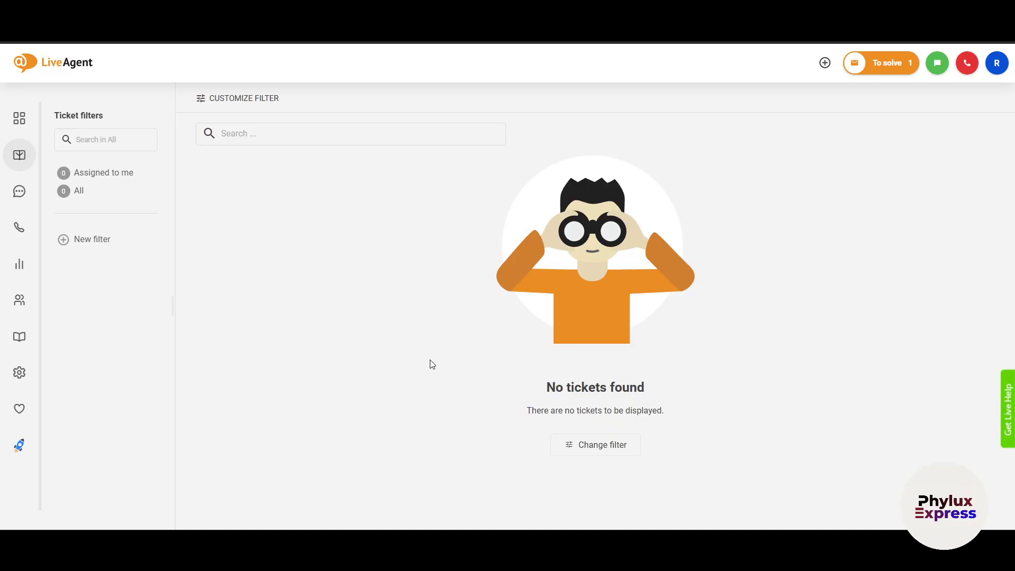
- Open Chats, dismiss the Maps error, then view Chats history, Online visitors and the Chat load report
click(22, 200)
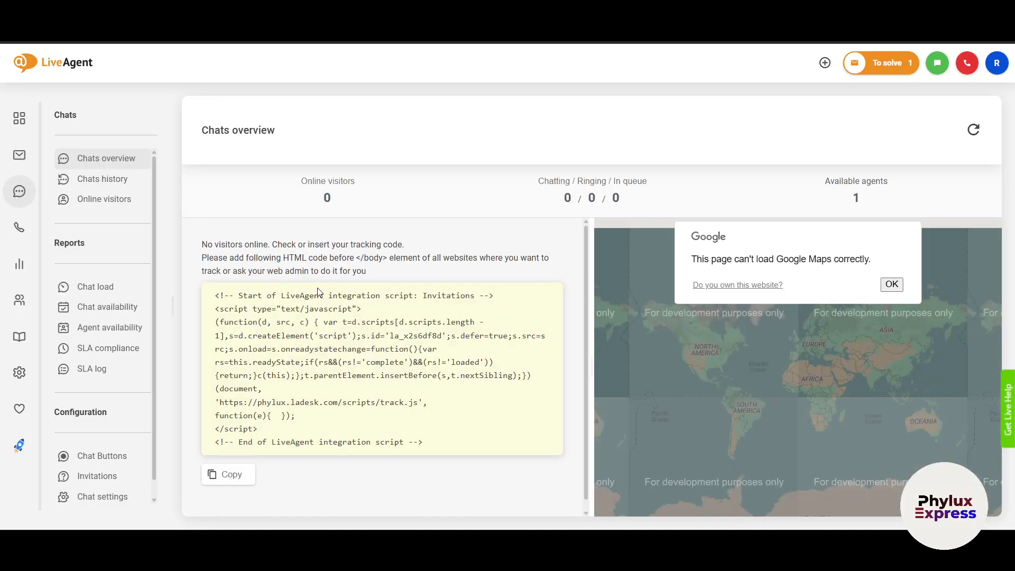
click(891, 285)
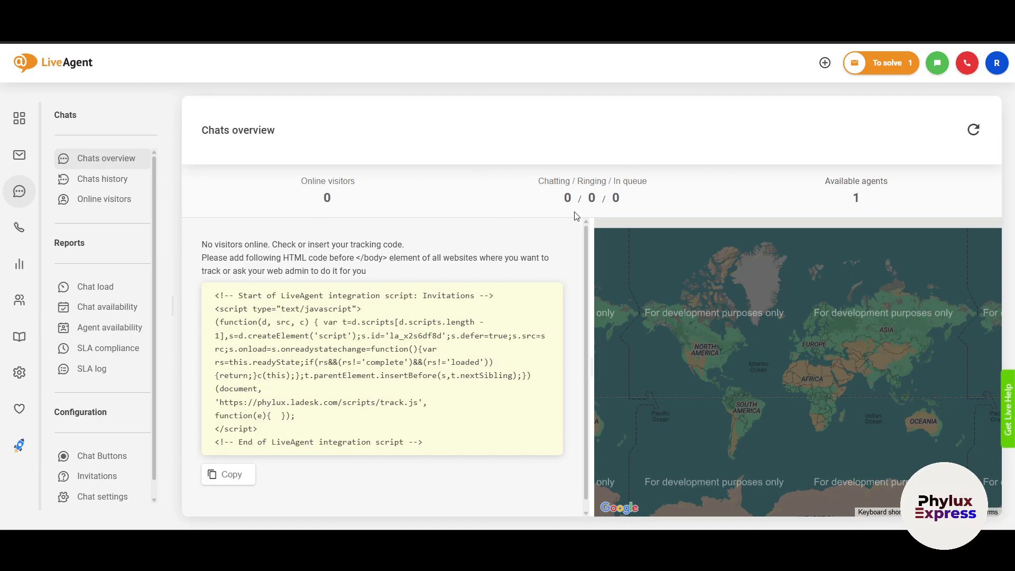
click(102, 181)
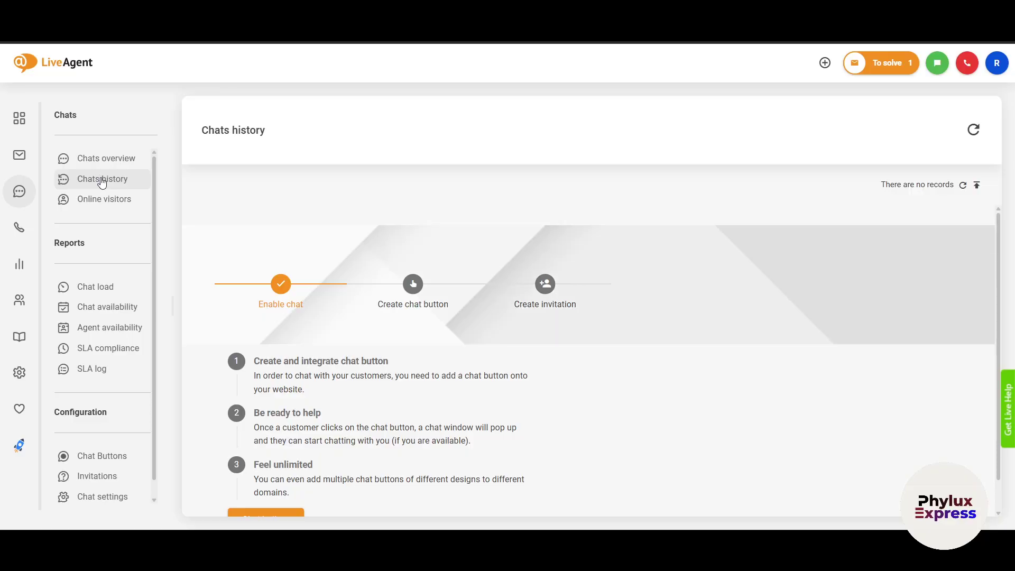
click(100, 205)
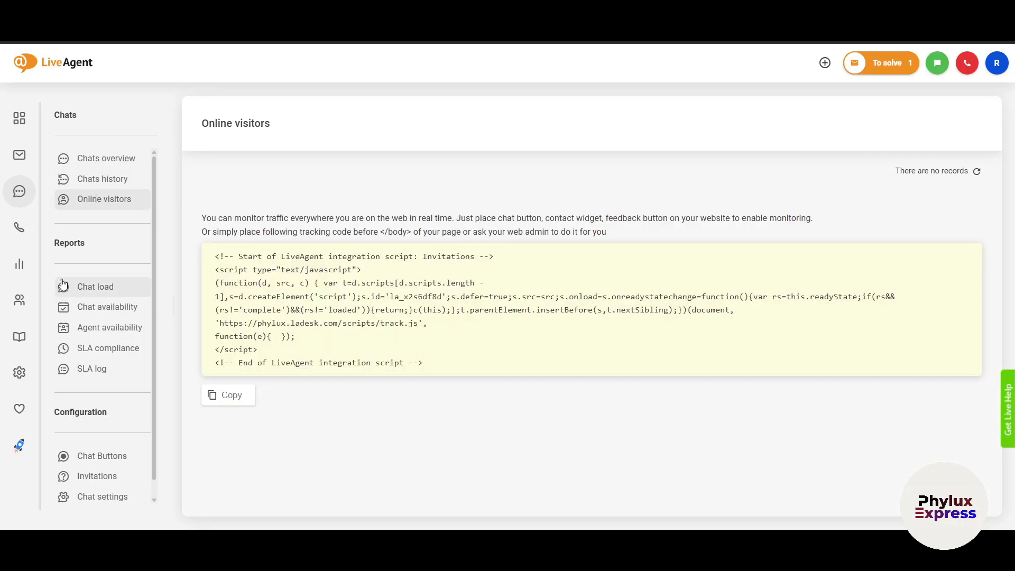
click(87, 288)
scroll(87, 361, down, 1)
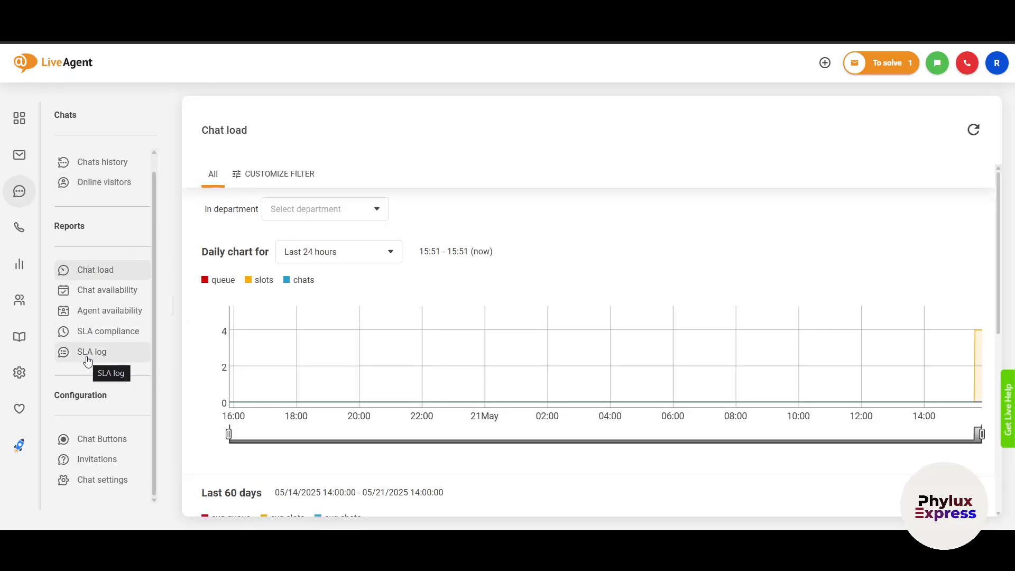
click(11, 234)
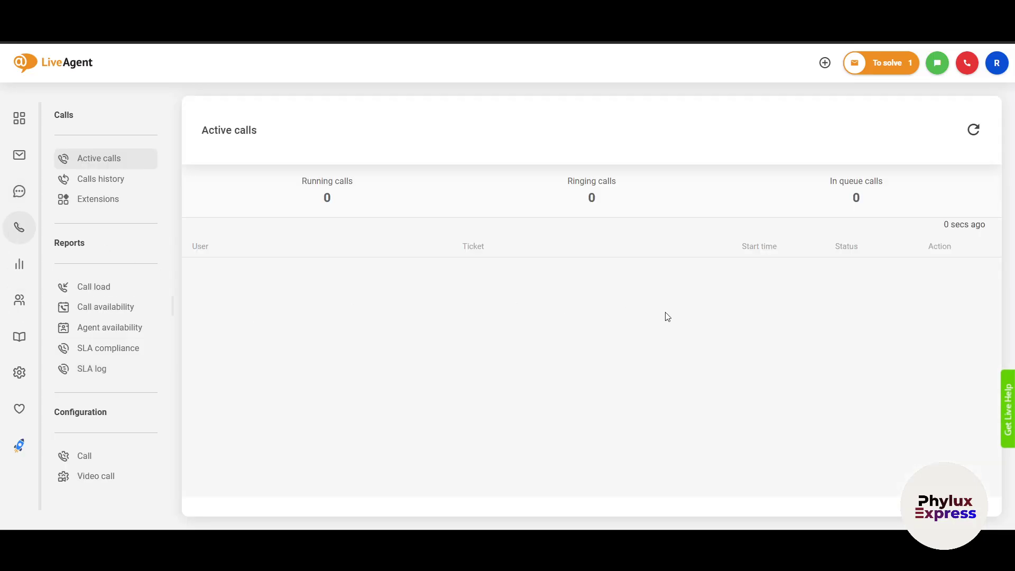
- Open and close the voice status settings, then bring up the Reports analytics overview
click(972, 67)
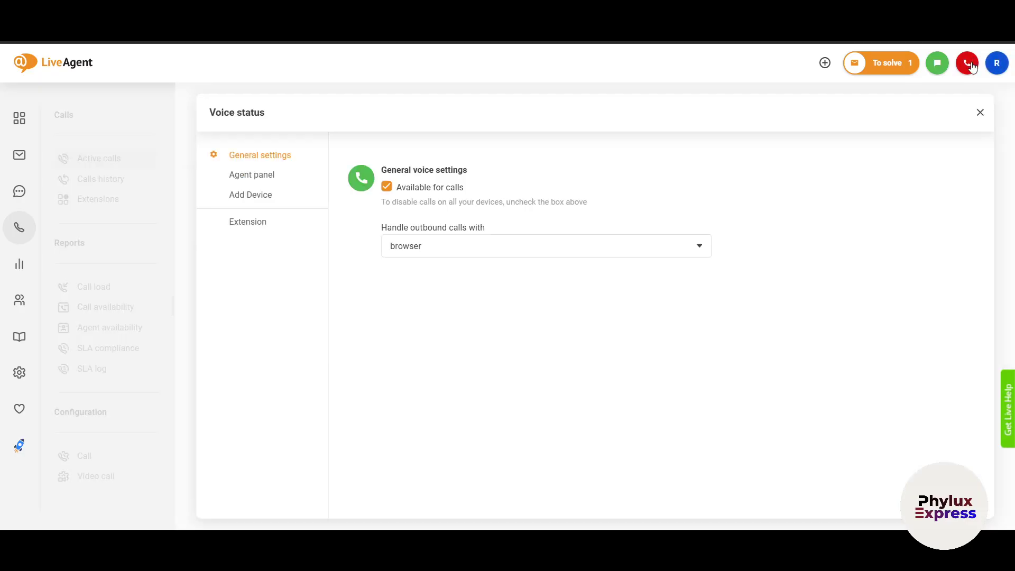
click(979, 111)
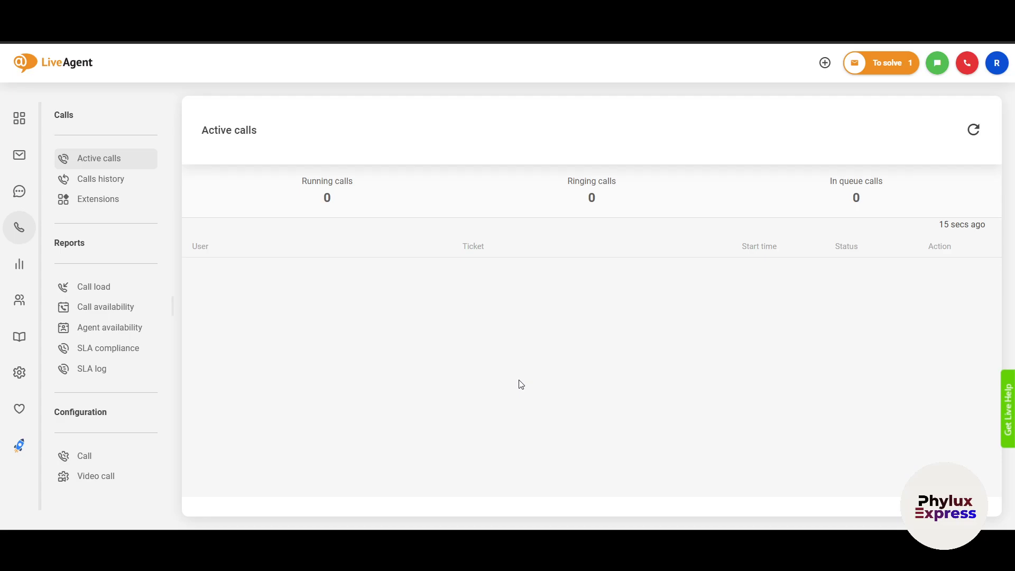
click(6, 272)
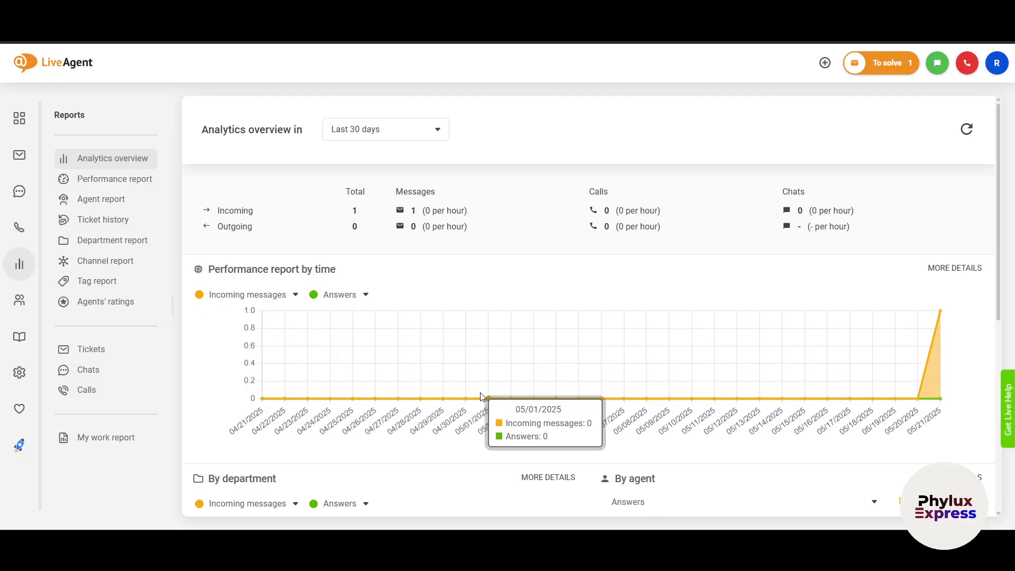
scroll(484, 394, down, 2)
scroll(482, 396, down, 2)
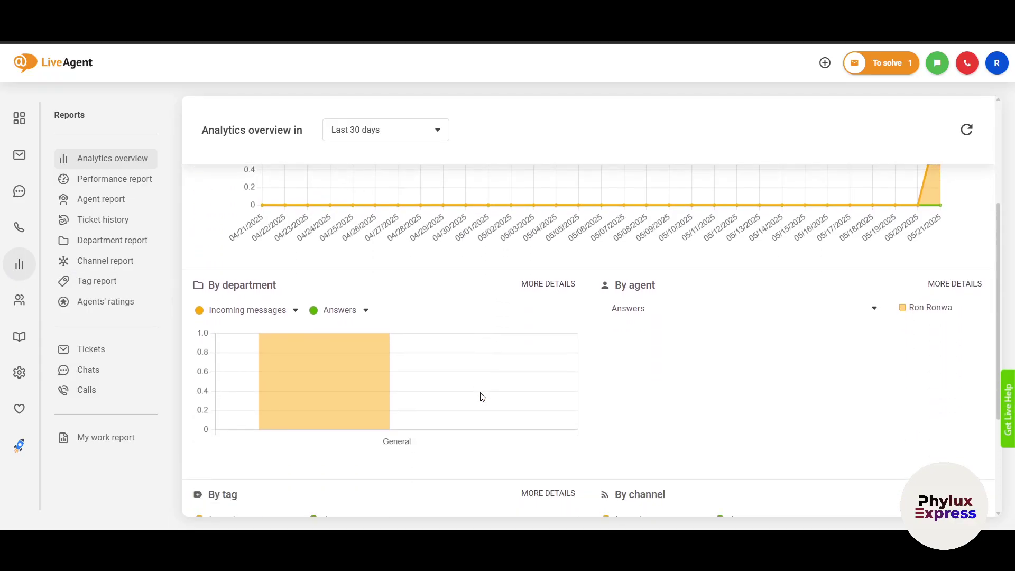
scroll(482, 397, up, 4)
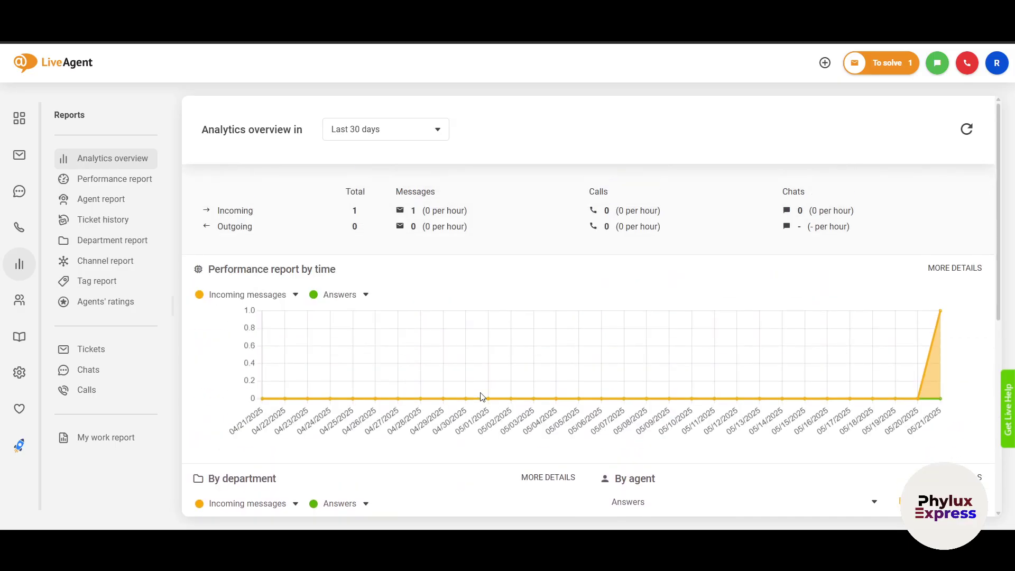
click(392, 139)
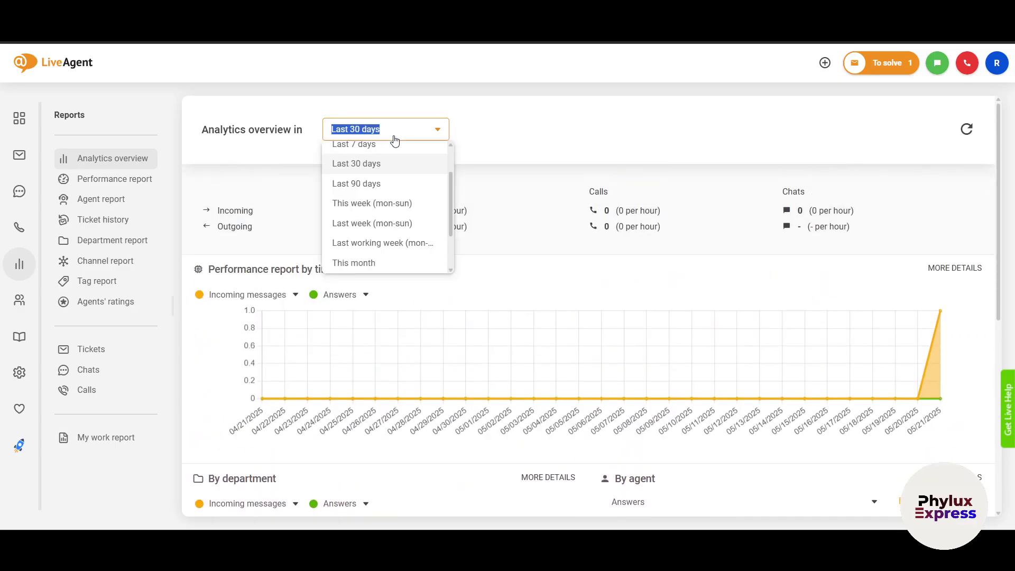
click(412, 165)
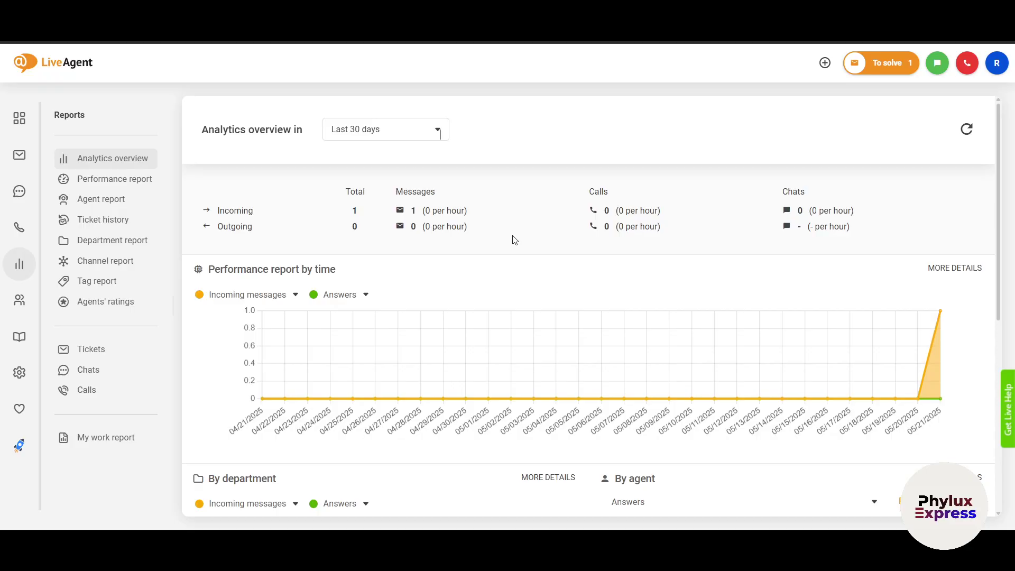
scroll(449, 344, down, 5)
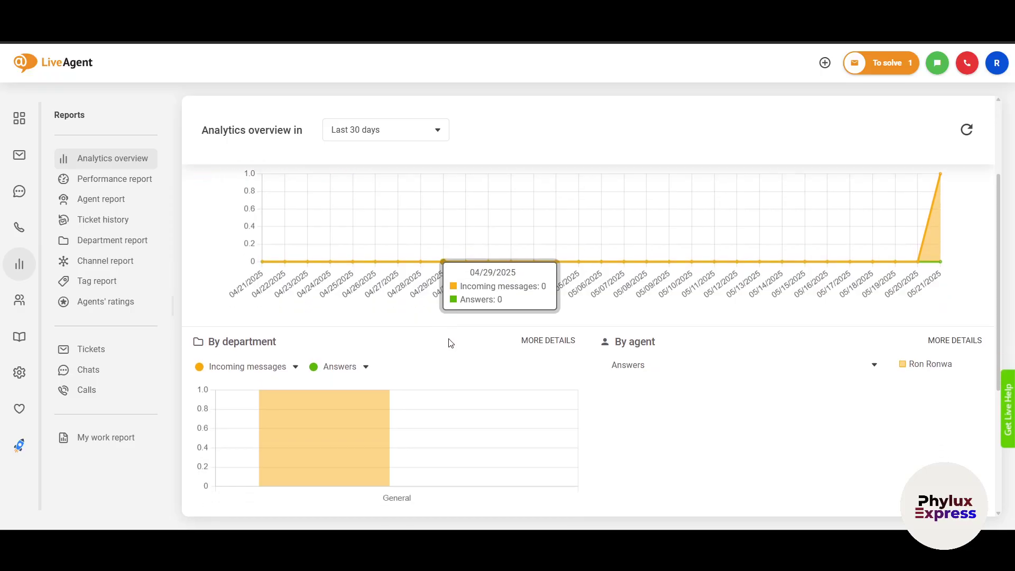
scroll(450, 344, down, 2)
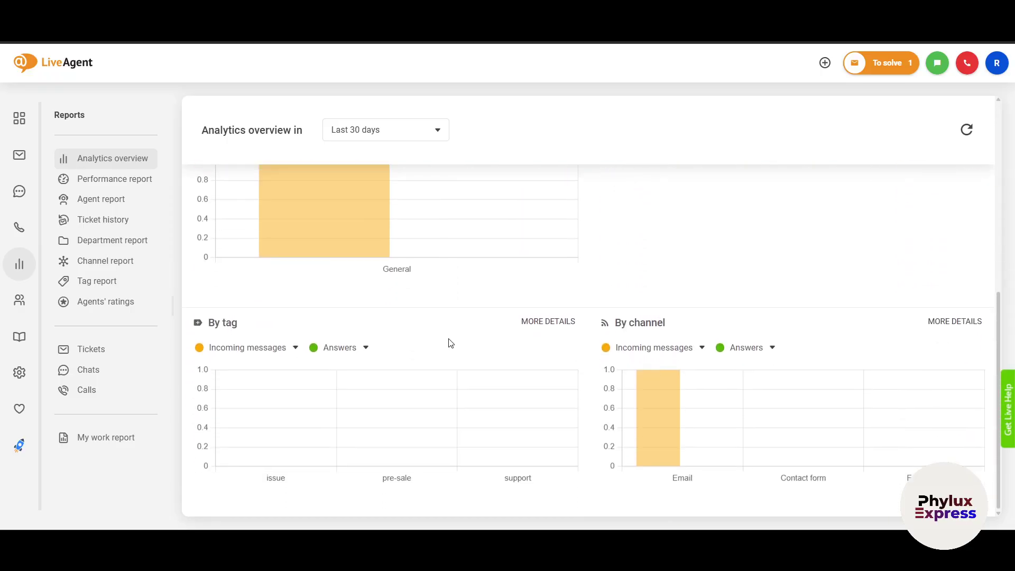
- View the Performance and Agent reports, then open the Customers contacts list
click(97, 178)
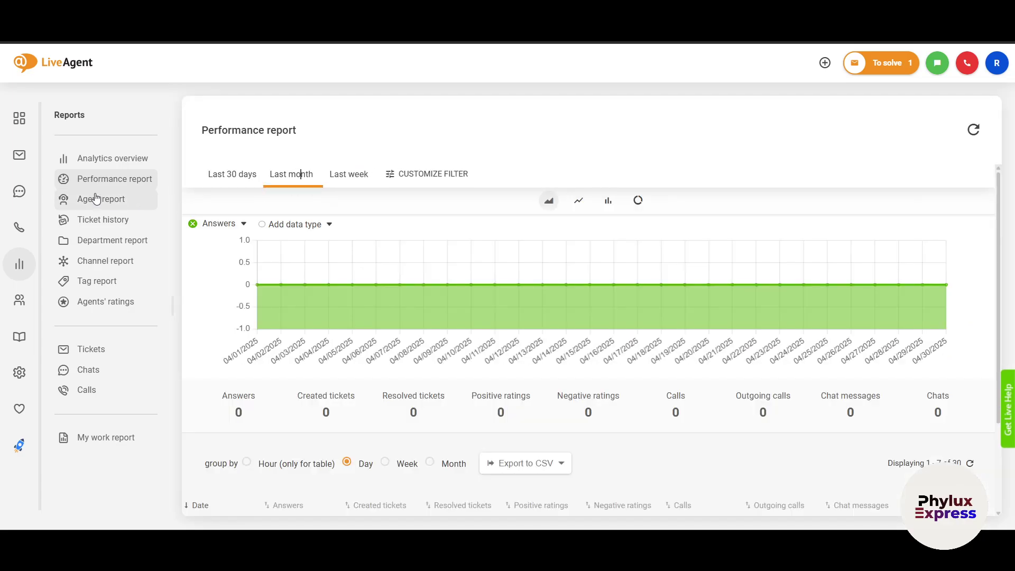
click(93, 199)
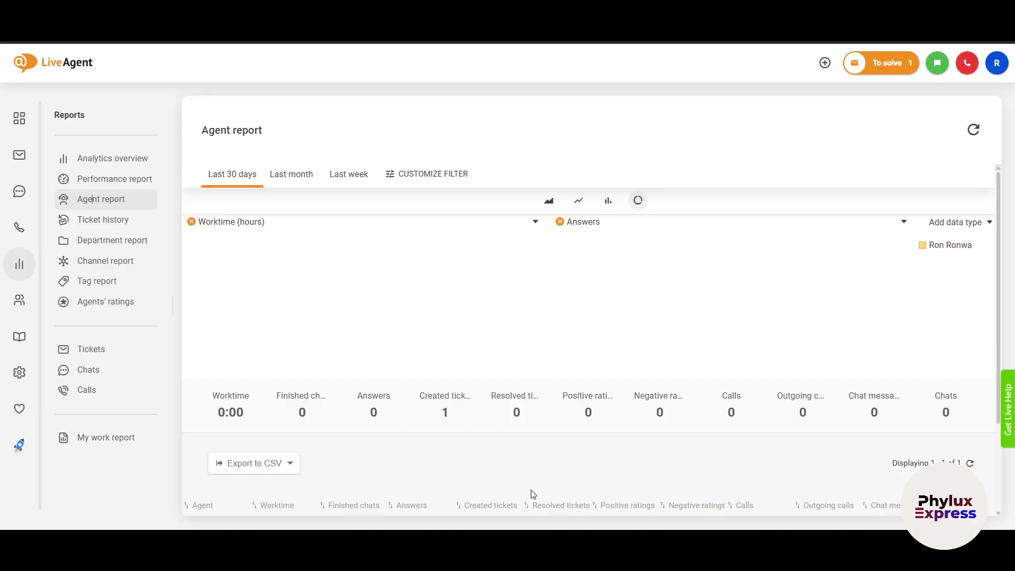
scroll(497, 439, down, 3)
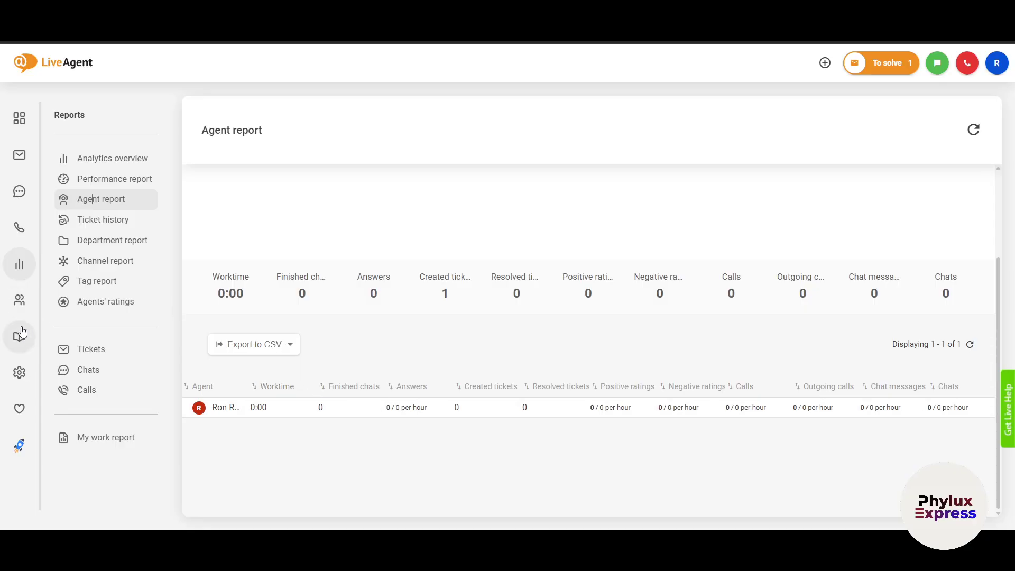
click(18, 306)
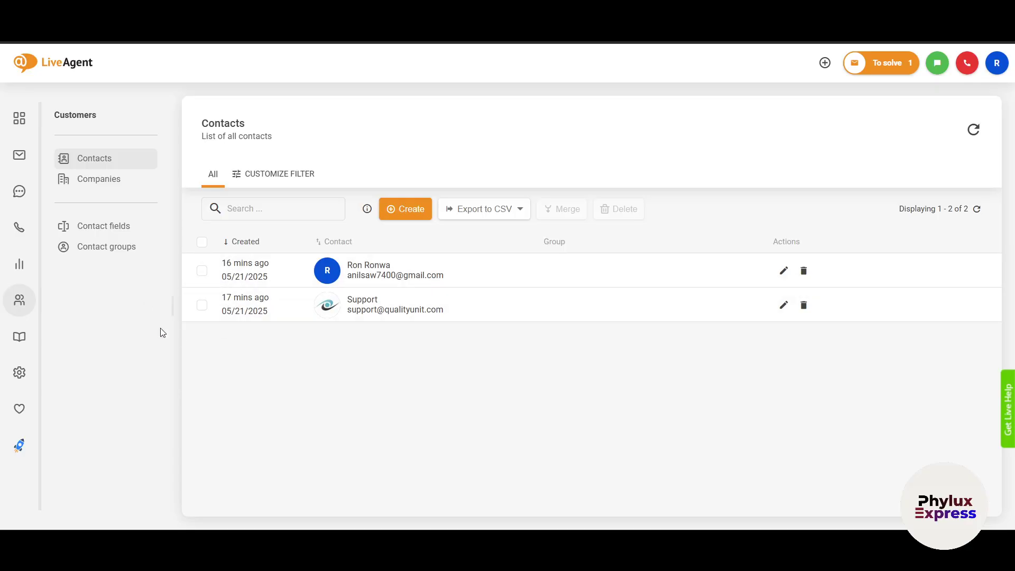
- Check the empty Companies list and the Knowledgebase, then go to Configuration
click(83, 181)
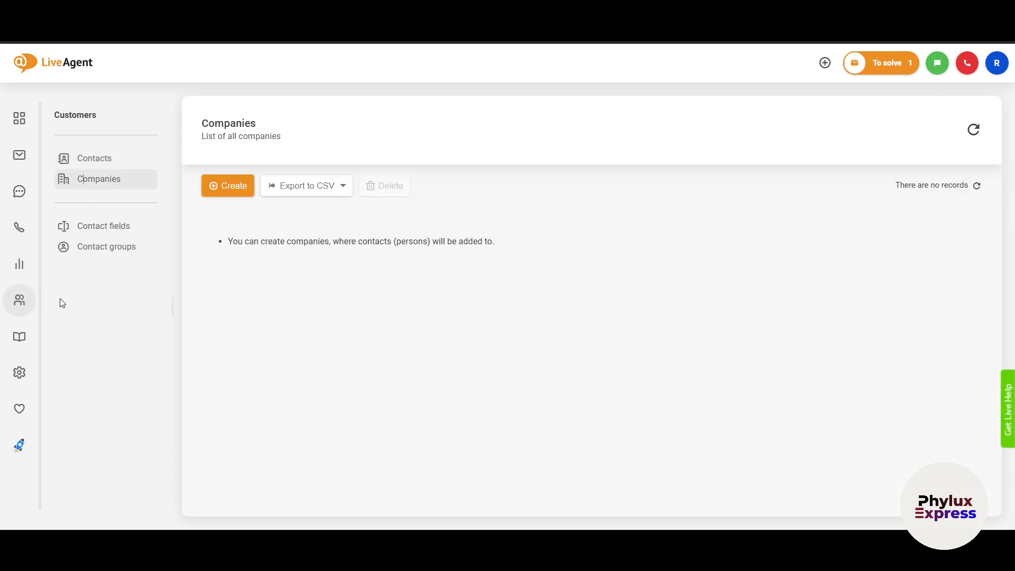
click(17, 343)
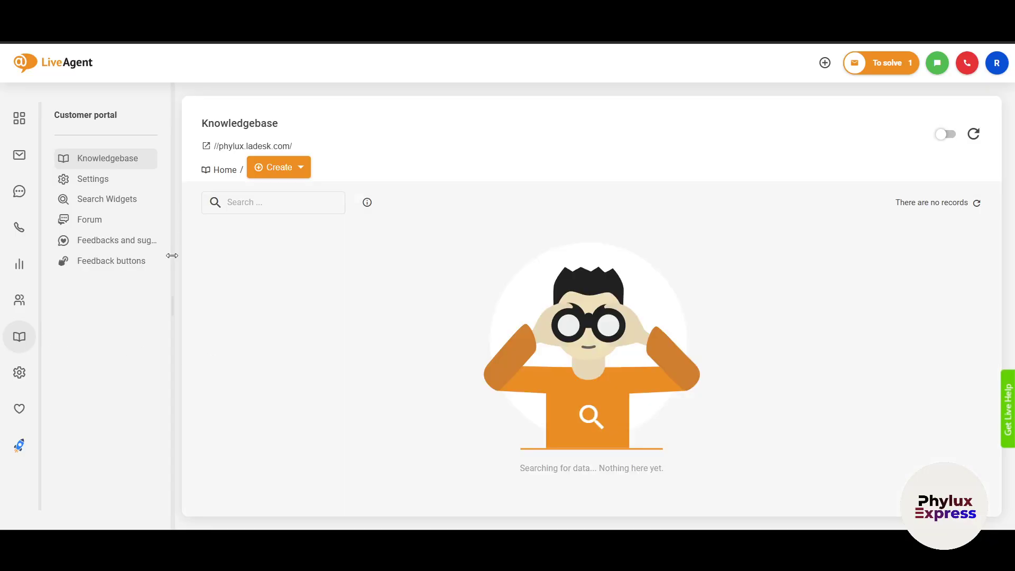
click(28, 375)
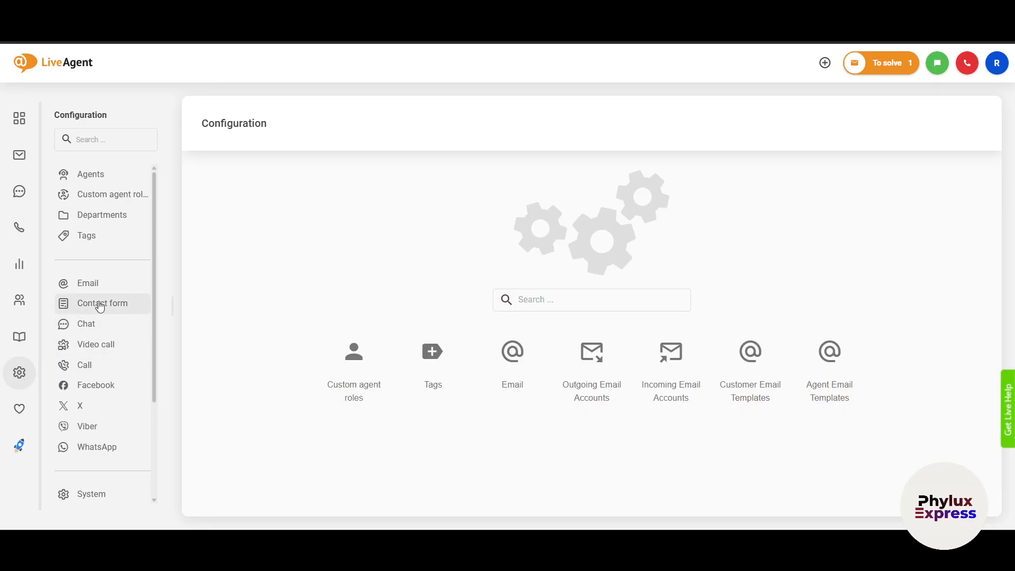
- Open the Email channel setup and browse the customer email templates
scroll(100, 302, down, 1)
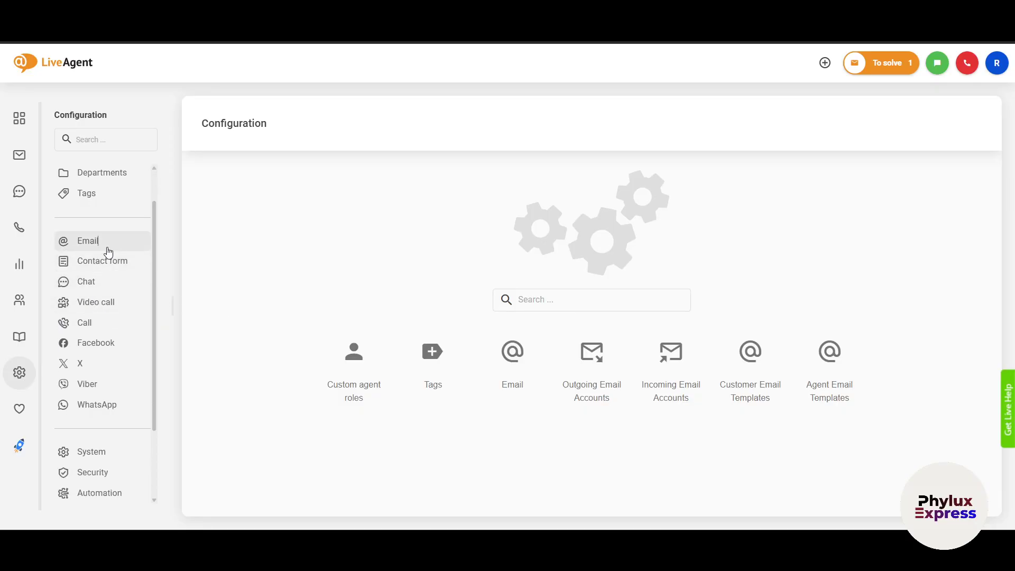
click(106, 247)
scroll(500, 340, down, 1)
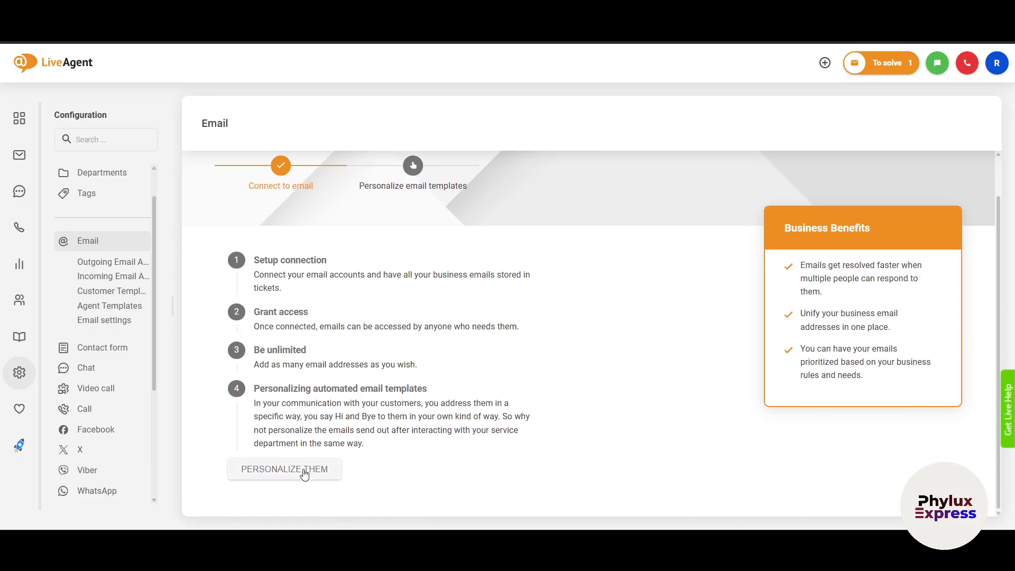
click(303, 470)
scroll(367, 406, down, 1)
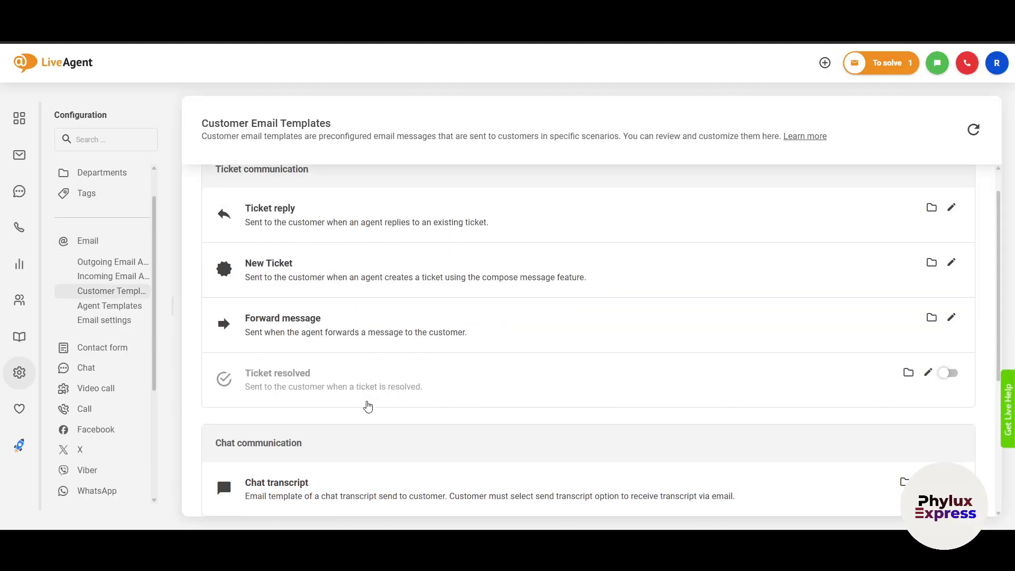
scroll(366, 405, up, 1)
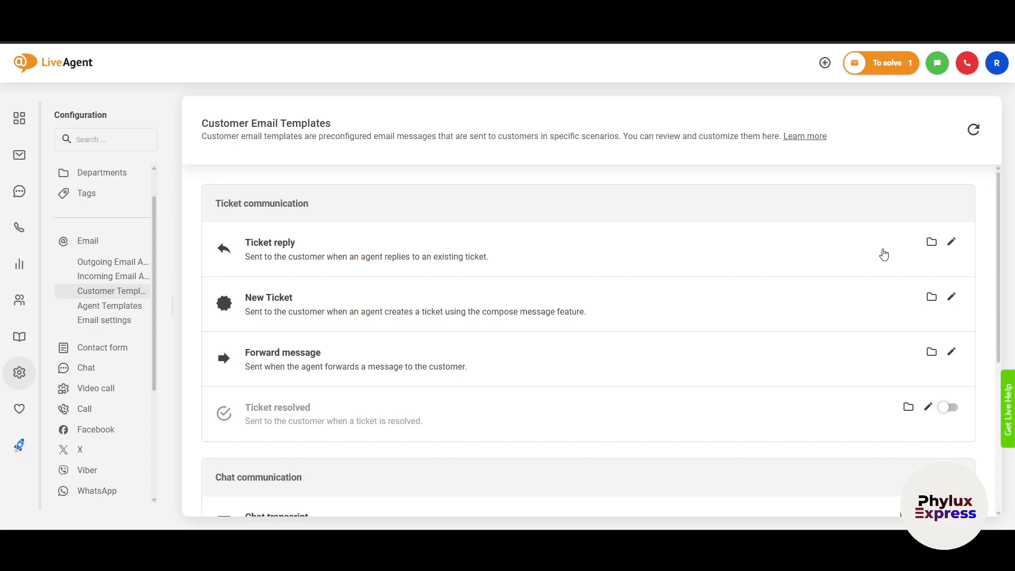
scroll(686, 288, down, 4)
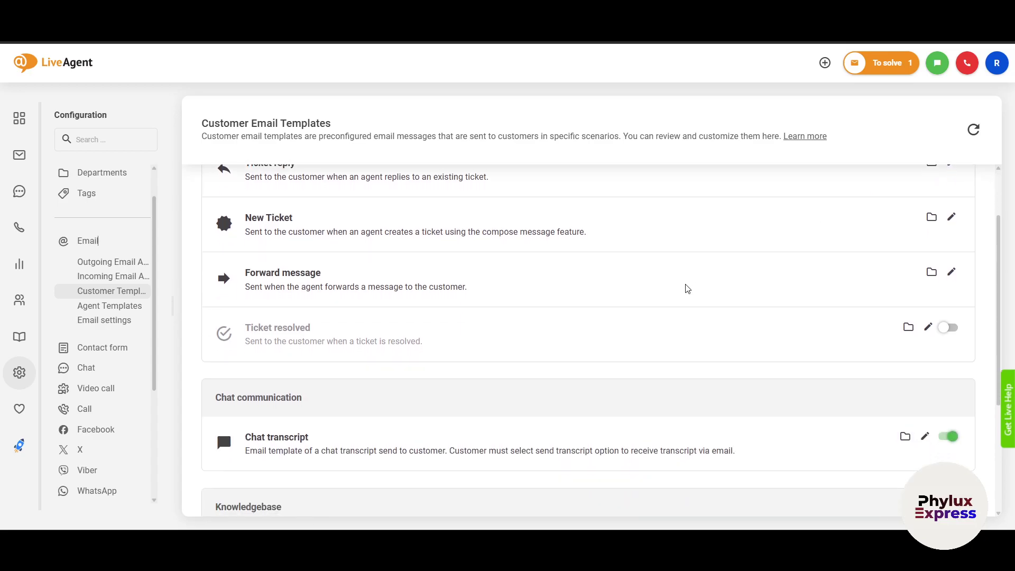
- View Email settings, then the Video call configuration page
click(123, 320)
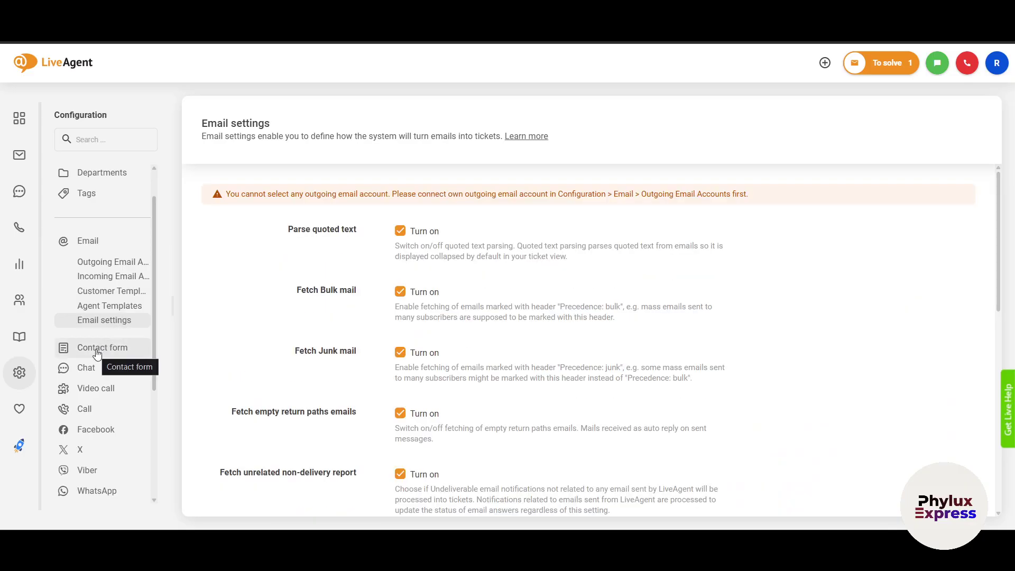
click(110, 388)
scroll(426, 356, down, 1)
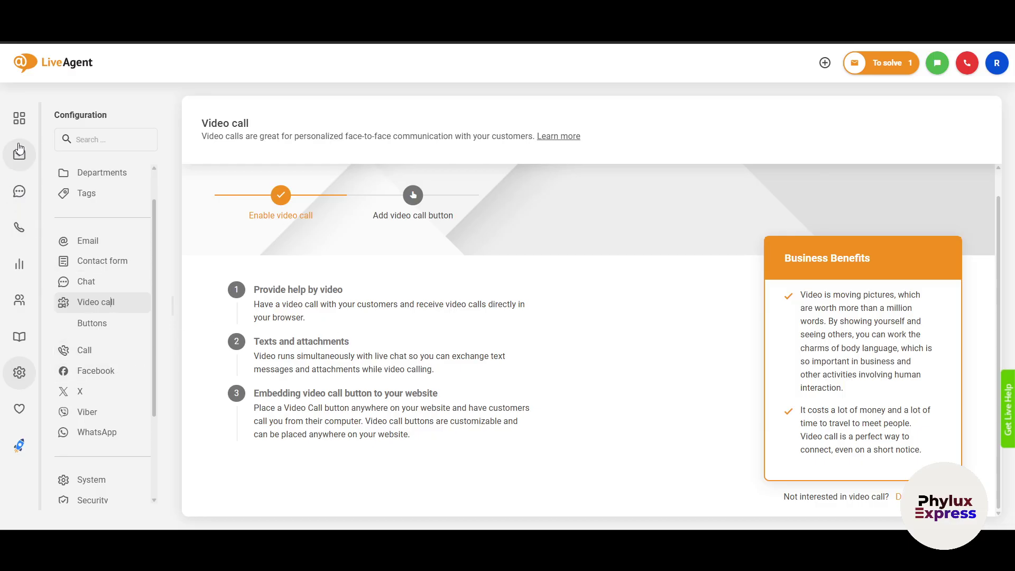
- Return to the dashboard showing the General department and one online agent
click(19, 120)
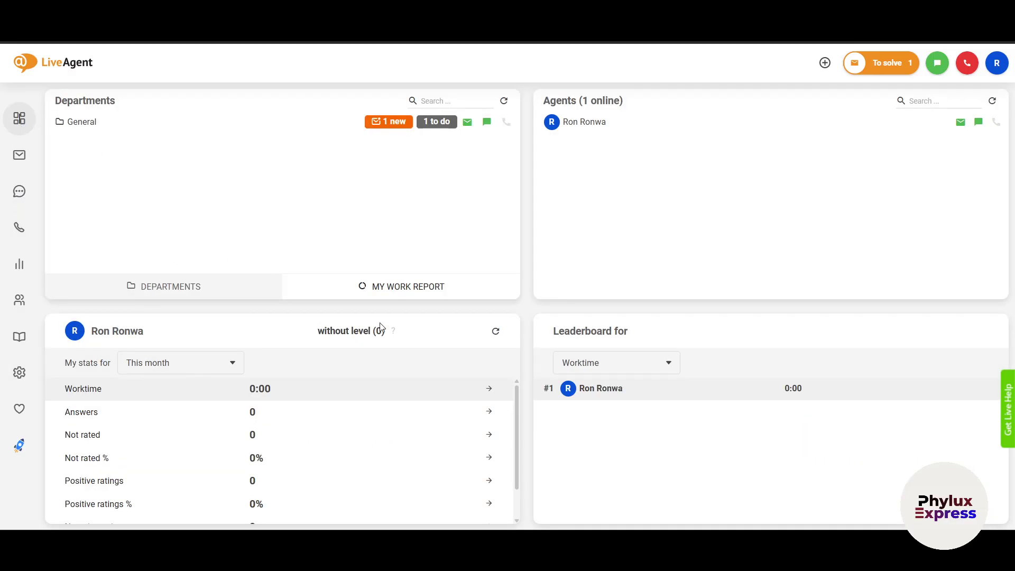